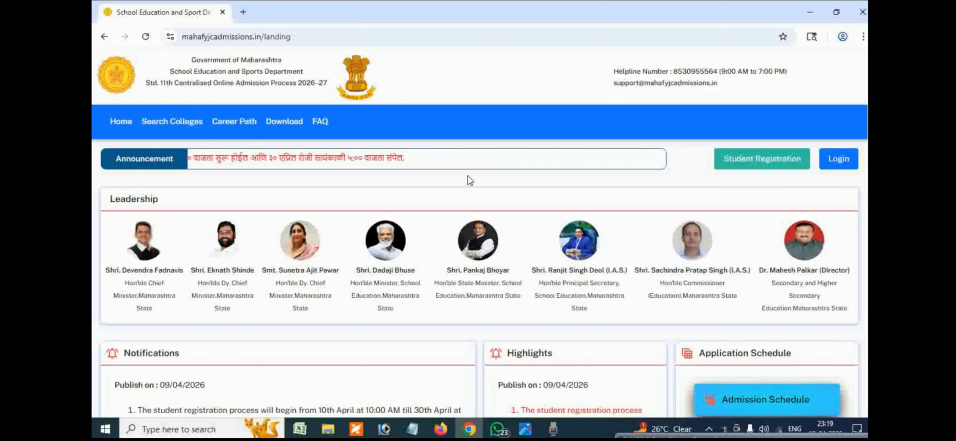
Step: Open the notice image about the 2026-27 class 11 online admission process, read it to the end and close it
{"action": "left_click", "coordinate": [524, 429]}
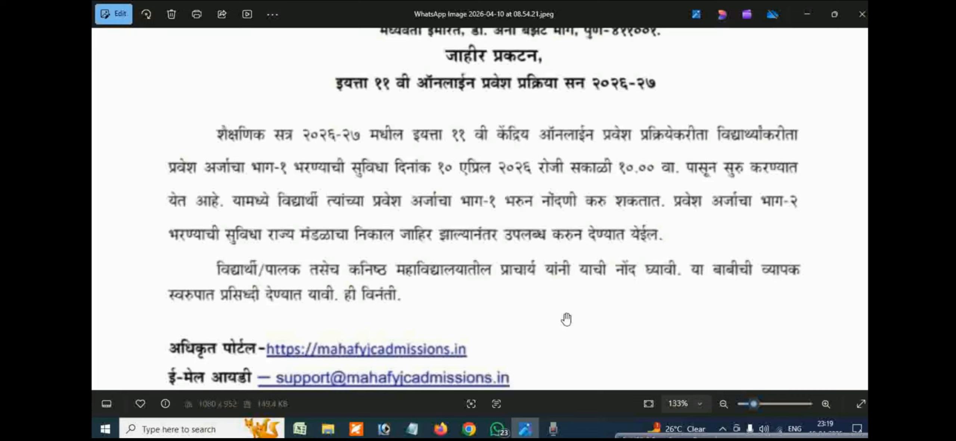
{"action": "scroll", "coordinate": [607, 288], "scroll_direction": "down", "scroll_amount": 3}
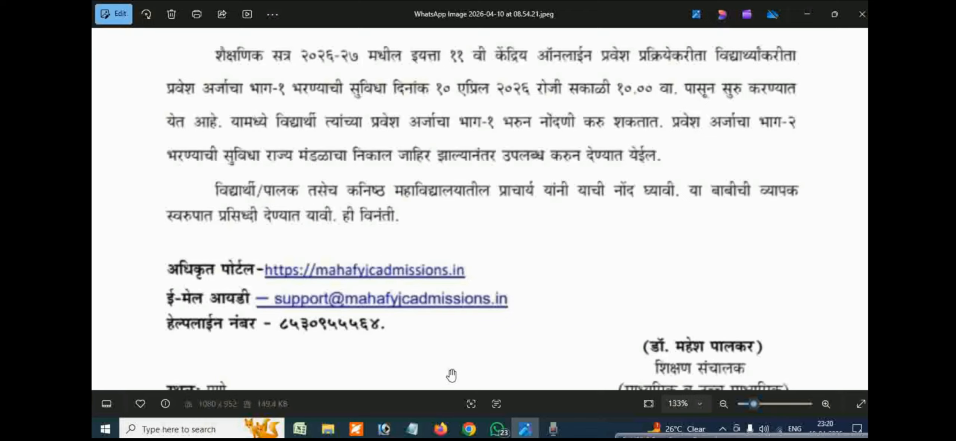
{"action": "scroll", "coordinate": [465, 305], "scroll_direction": "down", "scroll_amount": 2}
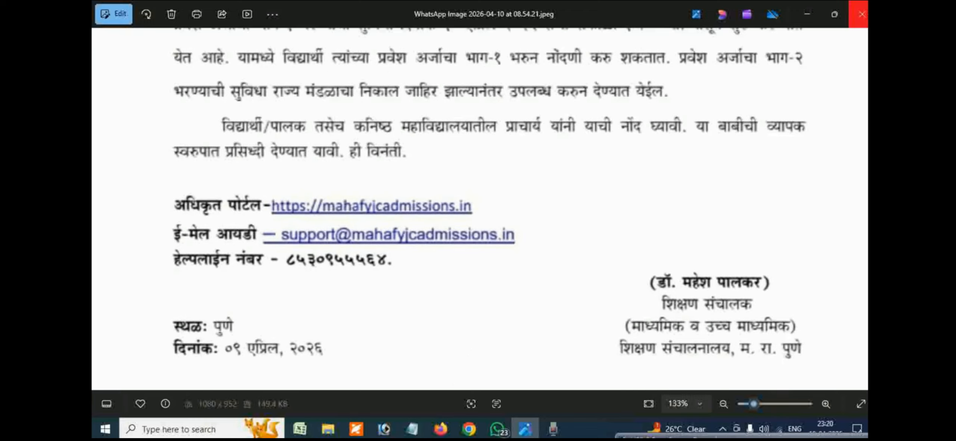
{"action": "left_click", "coordinate": [861, 15]}
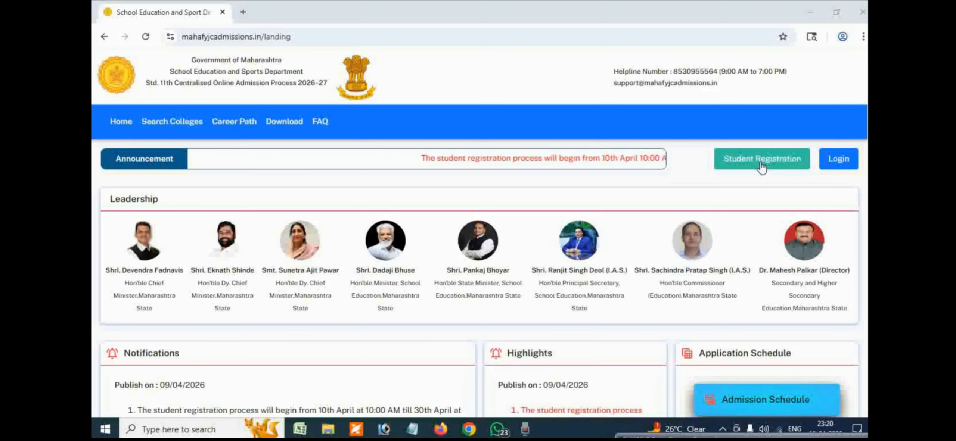
Step: Open the student registration form and look through its school area, status, board and examination details sections
{"action": "left_click", "coordinate": [744, 167]}
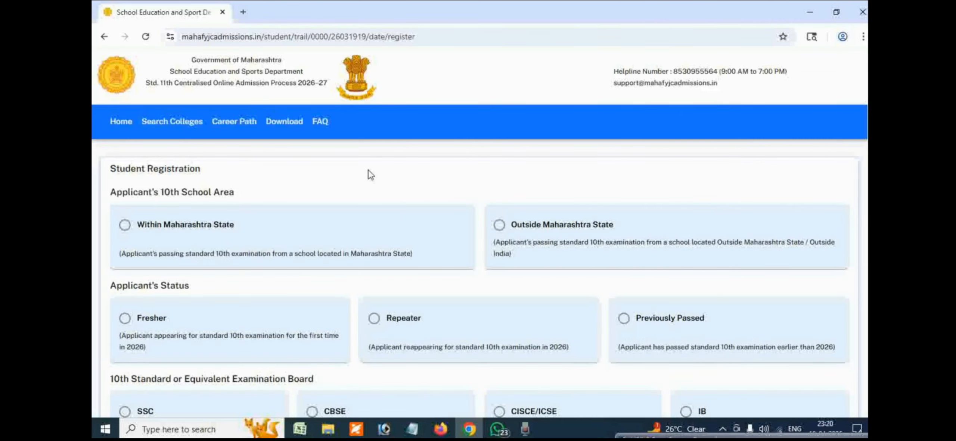
{"action": "scroll", "coordinate": [321, 176], "scroll_direction": "down", "scroll_amount": 2}
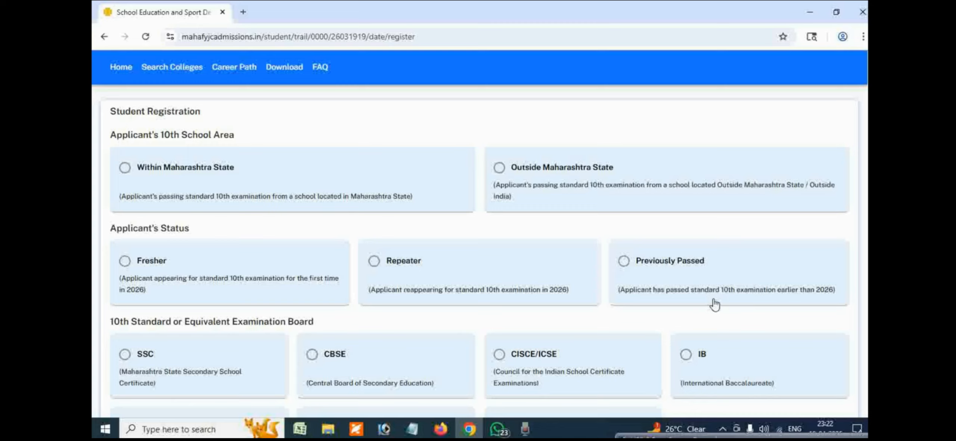
{"action": "scroll", "coordinate": [715, 305], "scroll_direction": "down", "scroll_amount": 3}
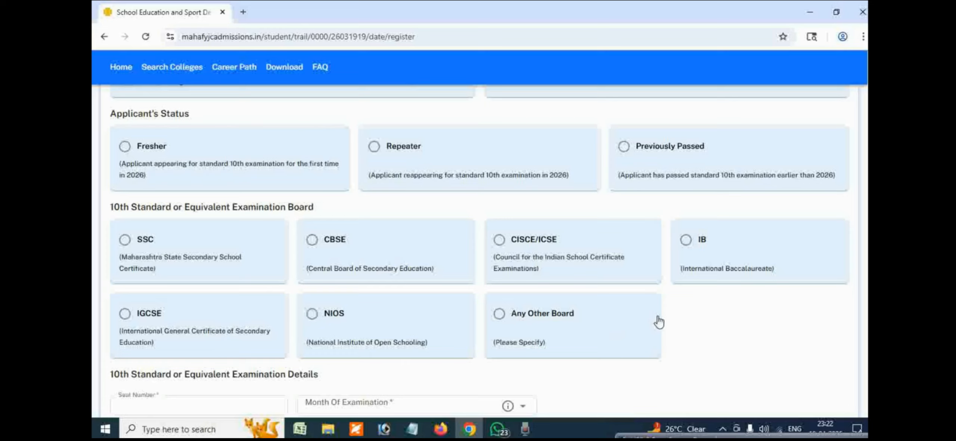
{"action": "scroll", "coordinate": [659, 322], "scroll_direction": "down", "scroll_amount": 3}
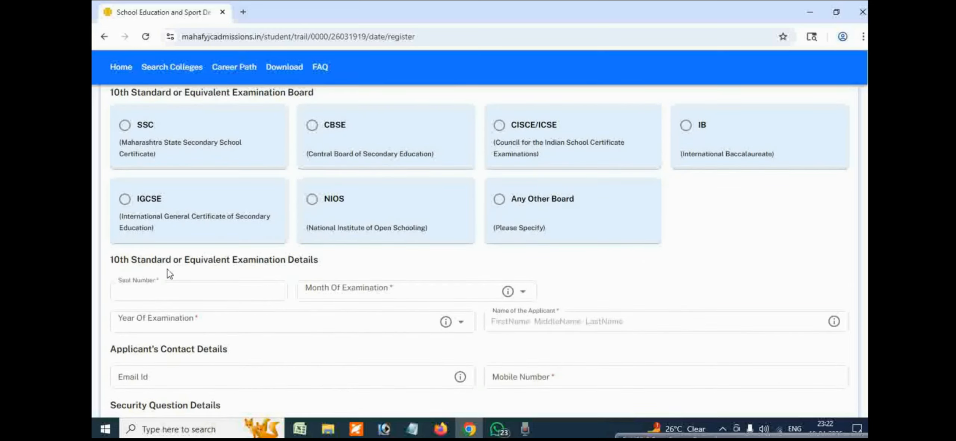
{"action": "scroll", "coordinate": [296, 286], "scroll_direction": "down", "scroll_amount": 3}
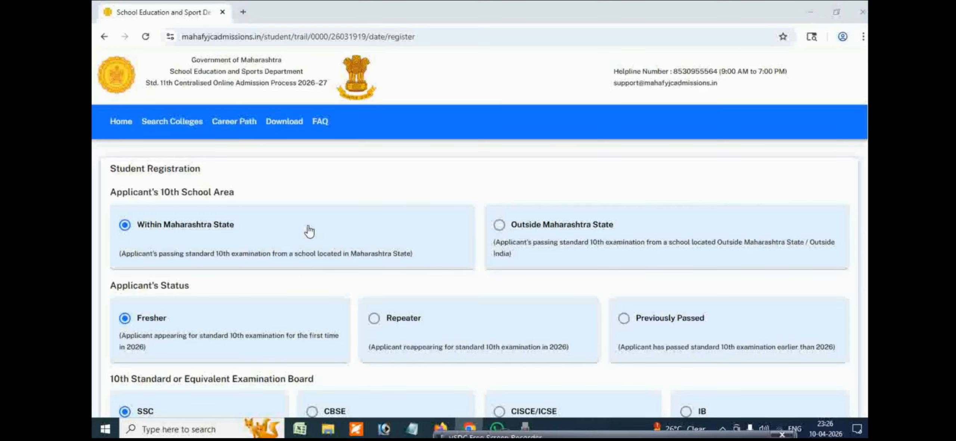
Step: Review the registration fields for a Within Maharashtra State, Fresher, SSC applicant, including examination, contact and security details
{"action": "scroll", "coordinate": [309, 231], "scroll_direction": "down", "scroll_amount": 4}
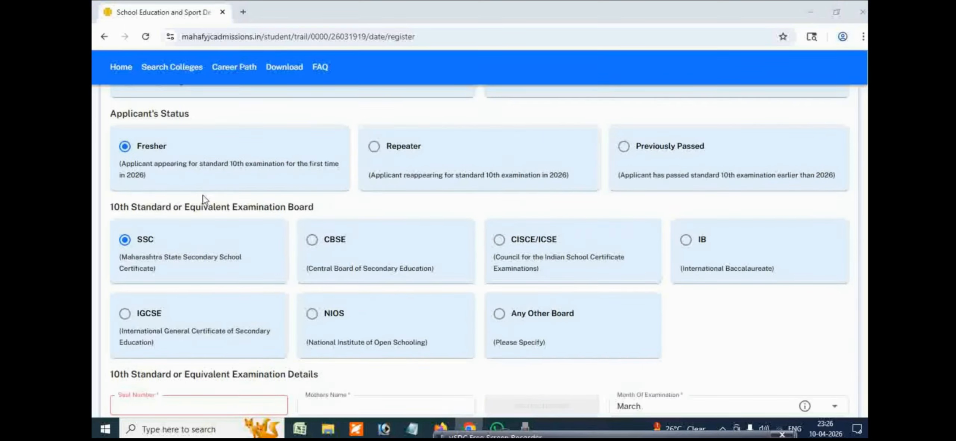
{"action": "scroll", "coordinate": [204, 197], "scroll_direction": "down", "scroll_amount": 3}
{"action": "scroll", "coordinate": [193, 162], "scroll_direction": "down", "scroll_amount": 3}
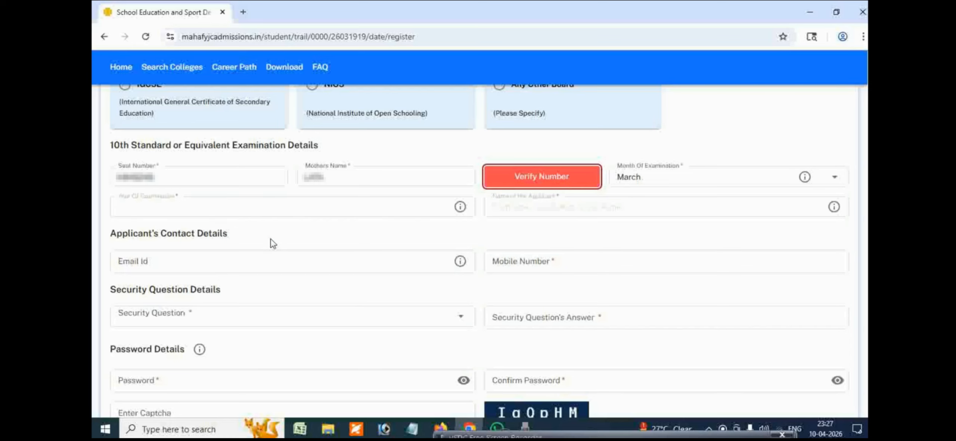
{"action": "scroll", "coordinate": [710, 273], "scroll_direction": "up", "scroll_amount": 7}
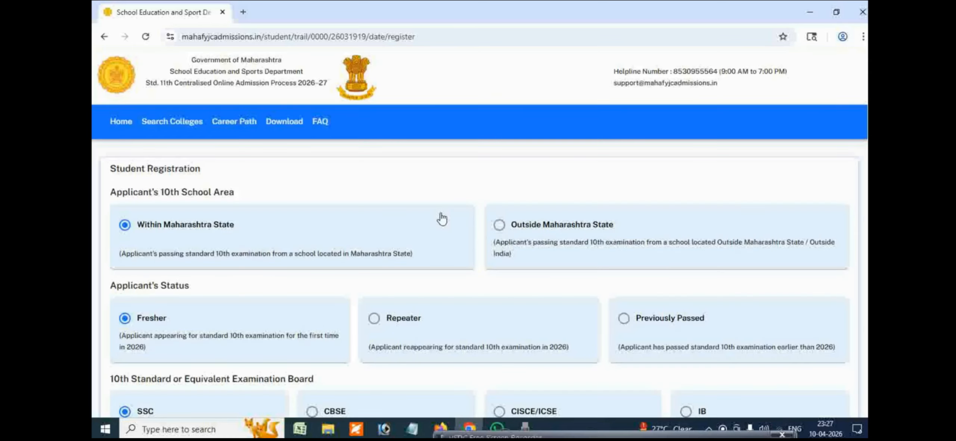
Step: Set the applicant's status to Previously Passed with SSC as the examination board and check the examination details fields
{"action": "scroll", "coordinate": [265, 232], "scroll_direction": "down", "scroll_amount": 1}
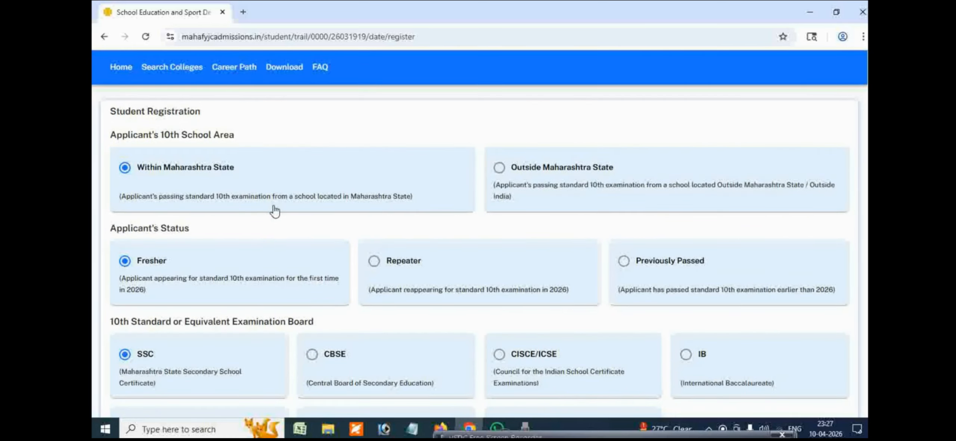
{"action": "left_click", "coordinate": [623, 261]}
{"action": "scroll", "coordinate": [597, 284], "scroll_direction": "down", "scroll_amount": 2}
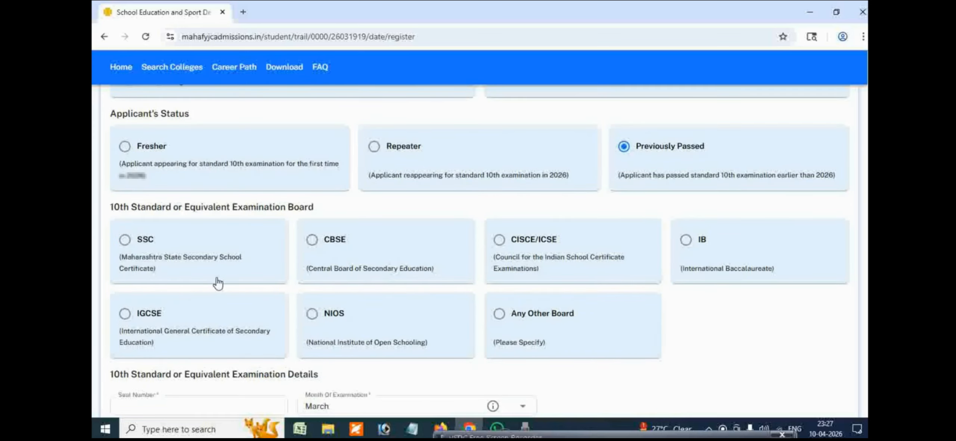
{"action": "scroll", "coordinate": [428, 269], "scroll_direction": "down", "scroll_amount": 2}
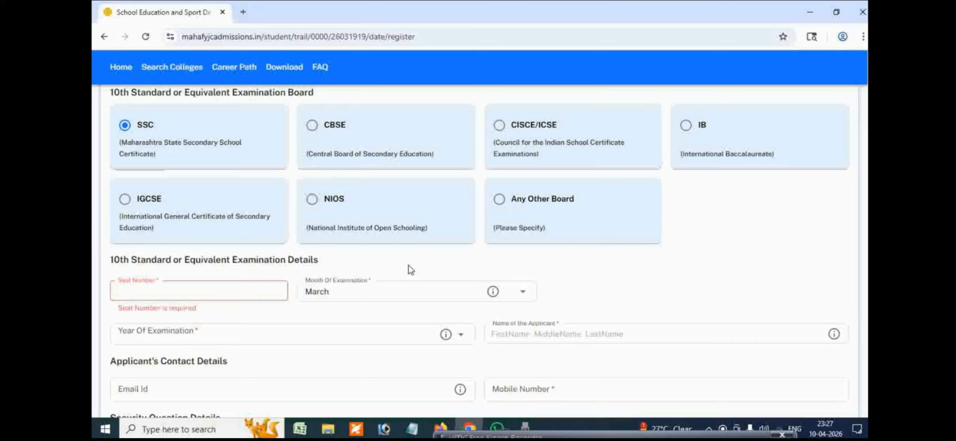
{"action": "scroll", "coordinate": [410, 270], "scroll_direction": "down", "scroll_amount": 1}
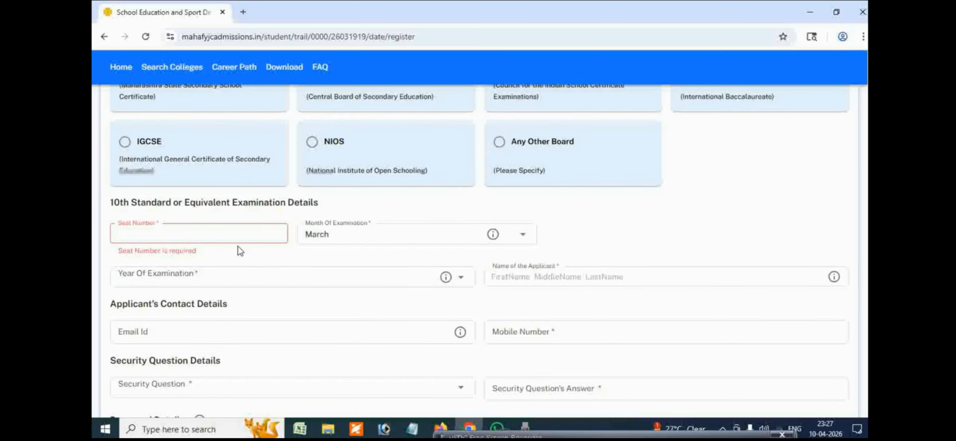
{"action": "scroll", "coordinate": [241, 244], "scroll_direction": "down", "scroll_amount": 1}
{"action": "scroll", "coordinate": [245, 248], "scroll_direction": "up", "scroll_amount": 1}
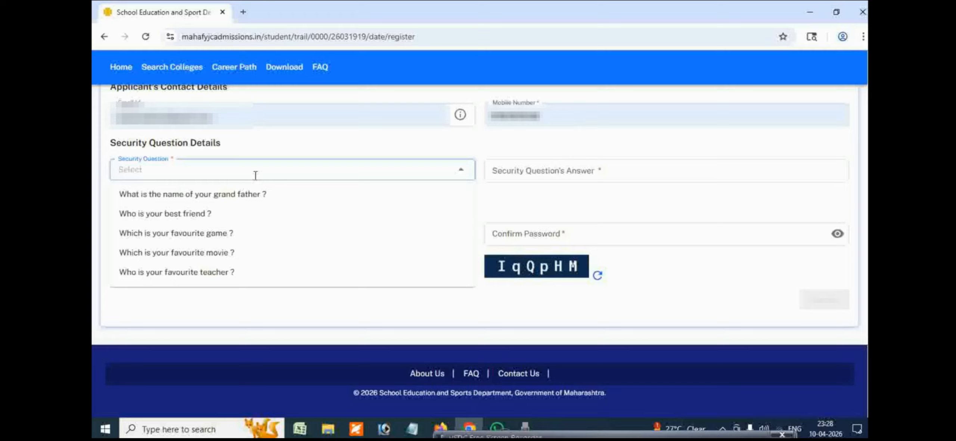
Step: Set the security question to "Which is your favourite game ?" and fill in the security question's answer
{"action": "left_click", "coordinate": [253, 242]}
{"action": "left_click", "coordinate": [587, 167]}
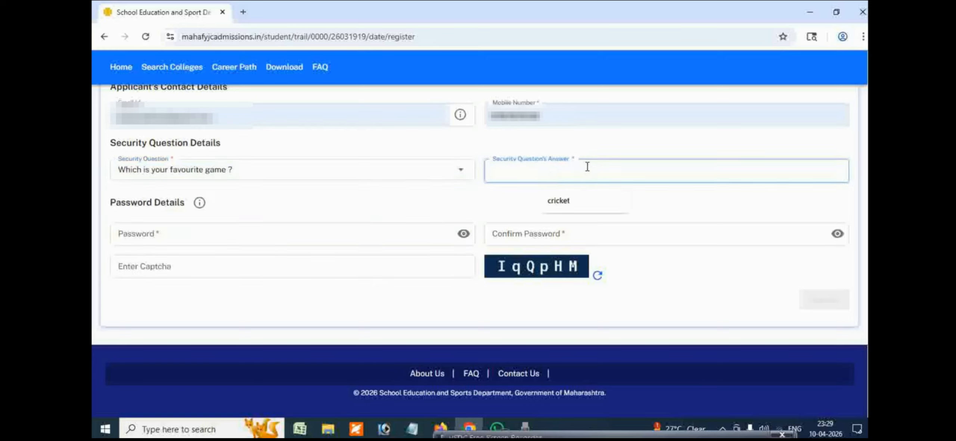
{"action": "left_click", "coordinate": [579, 203]}
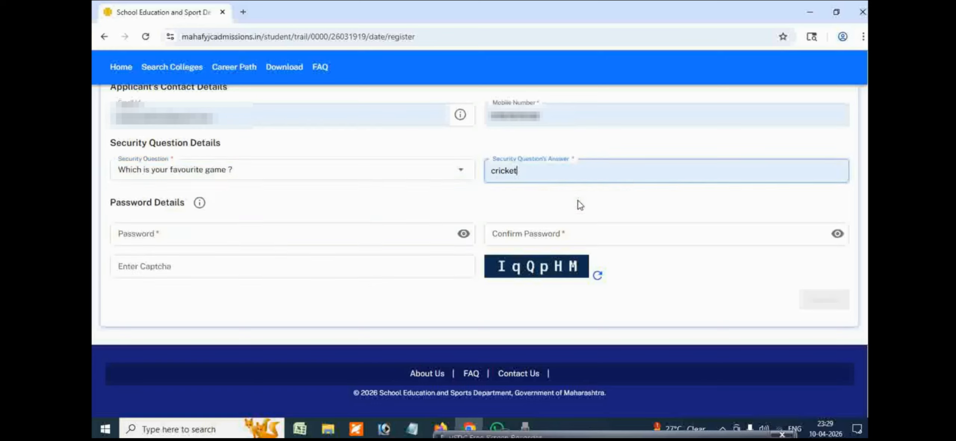
{"action": "left_click", "coordinate": [265, 169]}
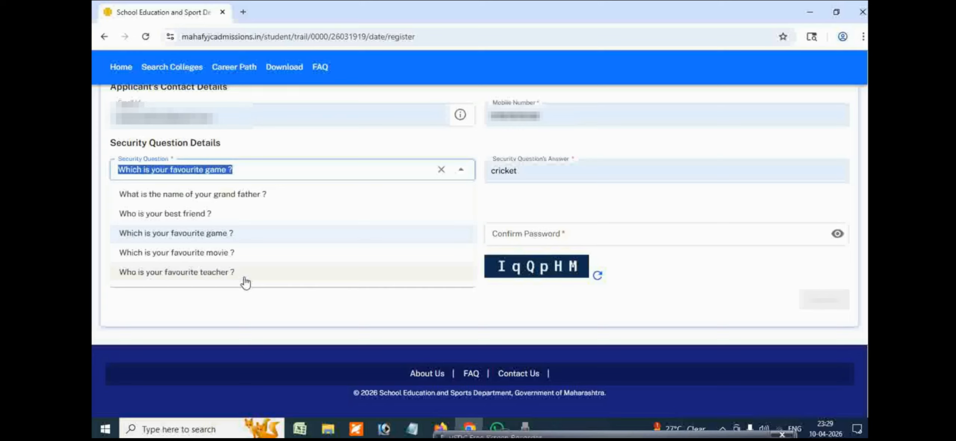
{"action": "left_click", "coordinate": [574, 196]}
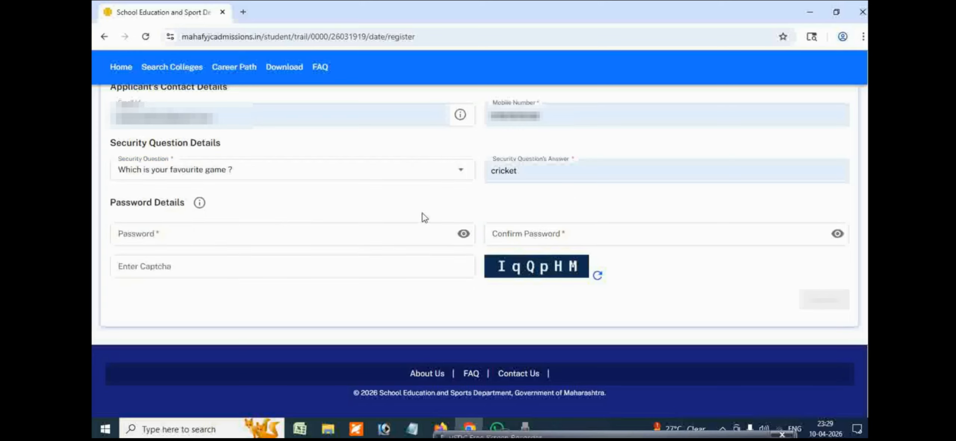
Step: Enter the account password, confirm the password and fill in the captcha code
{"action": "left_click", "coordinate": [260, 236]}
{"action": "left_click", "coordinate": [534, 238]}
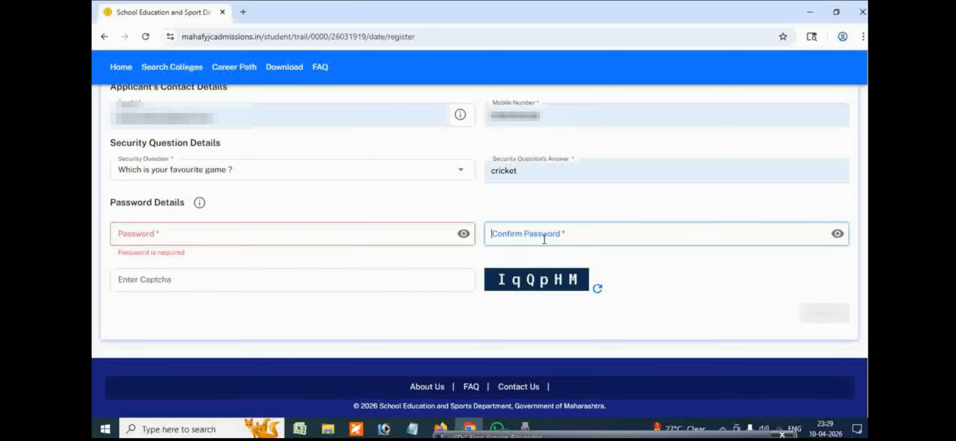
{"action": "left_click", "coordinate": [288, 284]}
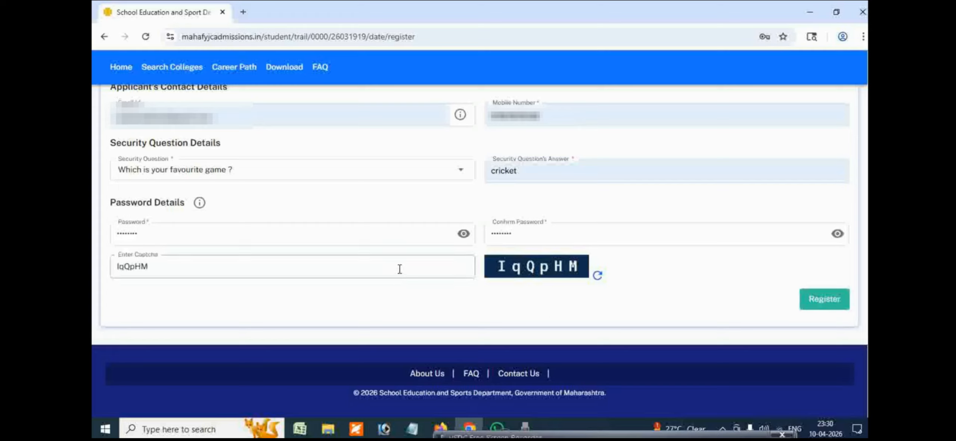
Step: Reveal the account password and replace it with a new password
{"action": "left_click", "coordinate": [464, 234]}
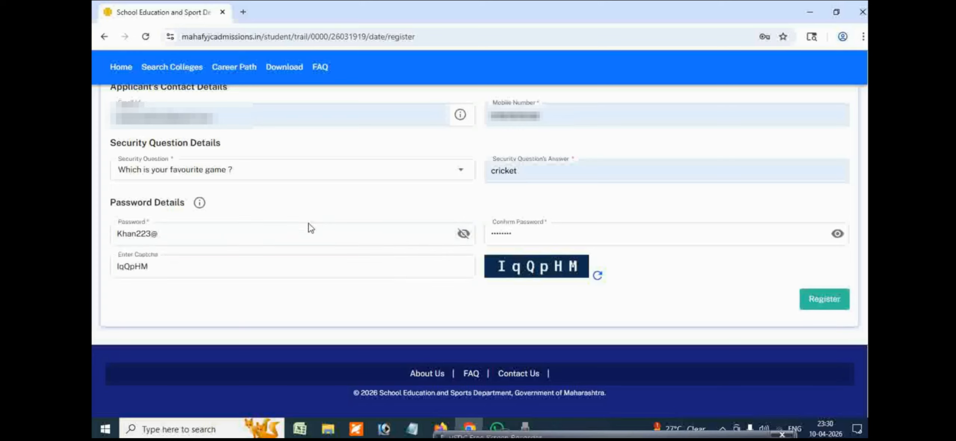
{"action": "double_click", "coordinate": [302, 227]}
{"action": "triple_click", "coordinate": [302, 227]}
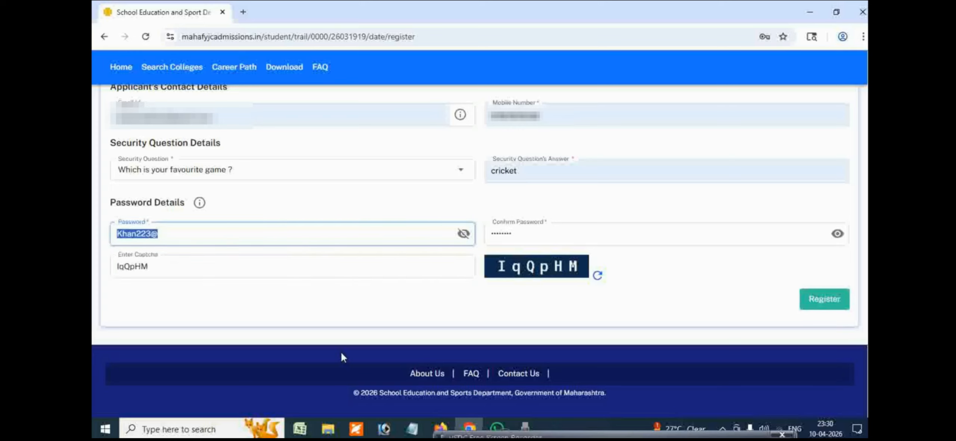
{"action": "key", "text": "BackSpace"}
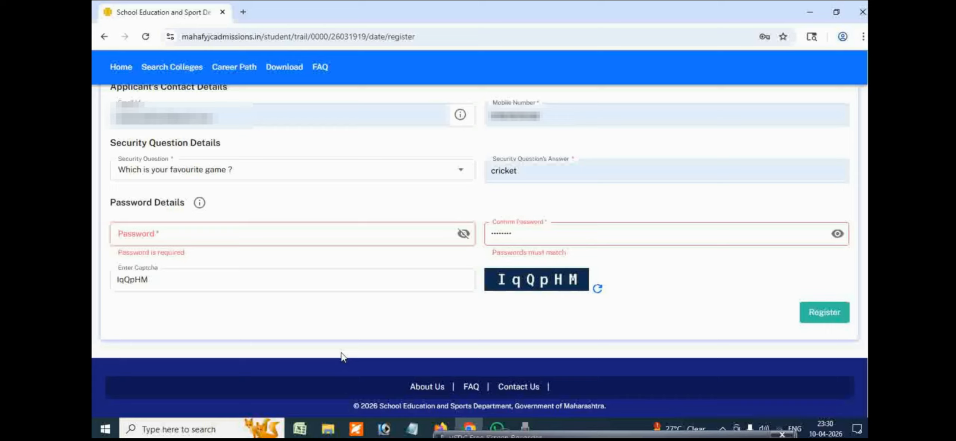
{"action": "type", "text": "Pass"}
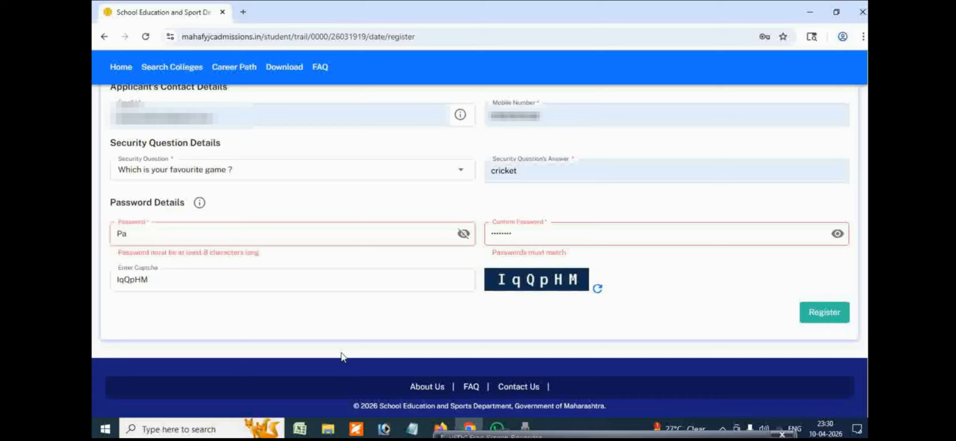
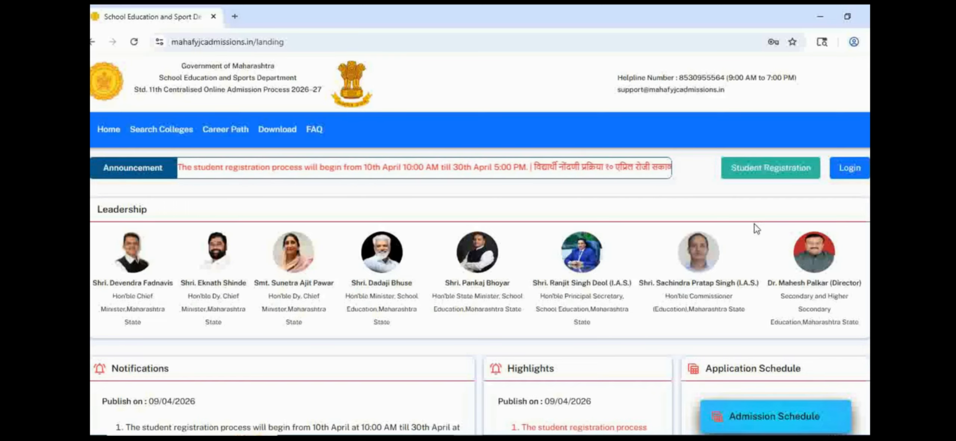
Step: Log in with the applicant's login ID, password and captcha code, and open Registration Details of Application Form (Part-I)
{"action": "left_click", "coordinate": [849, 169]}
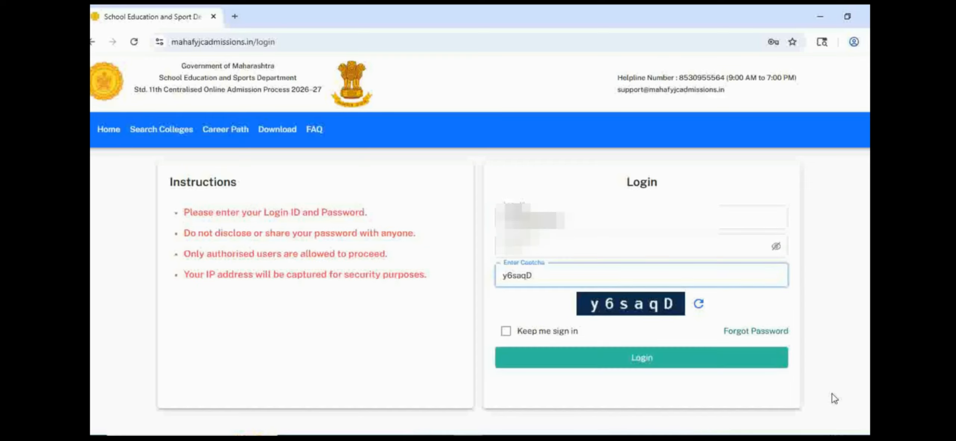
{"action": "left_click", "coordinate": [674, 363]}
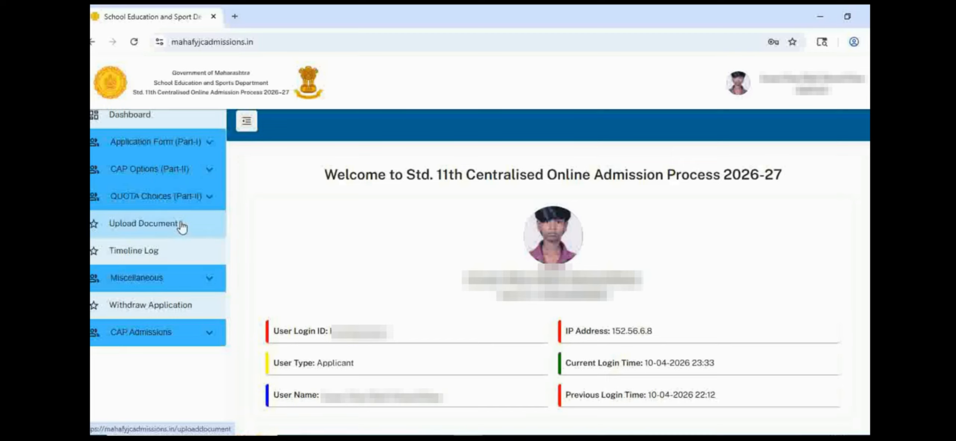
{"action": "left_click", "coordinate": [174, 150]}
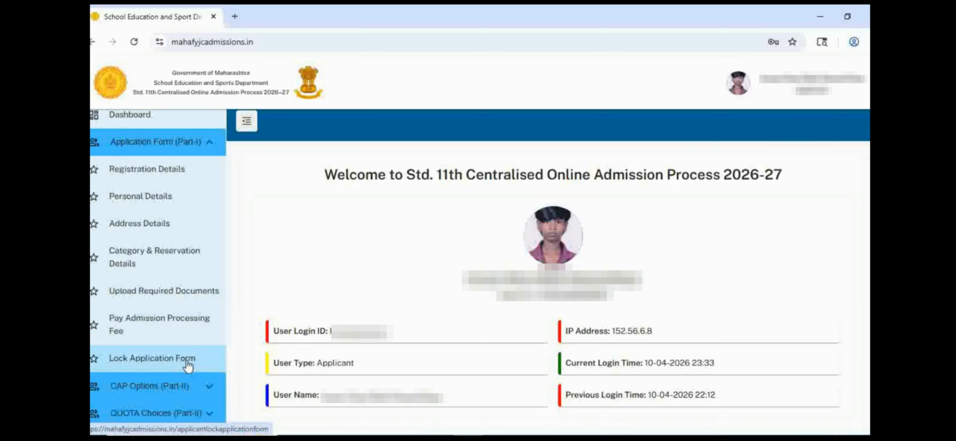
{"action": "left_click", "coordinate": [178, 179]}
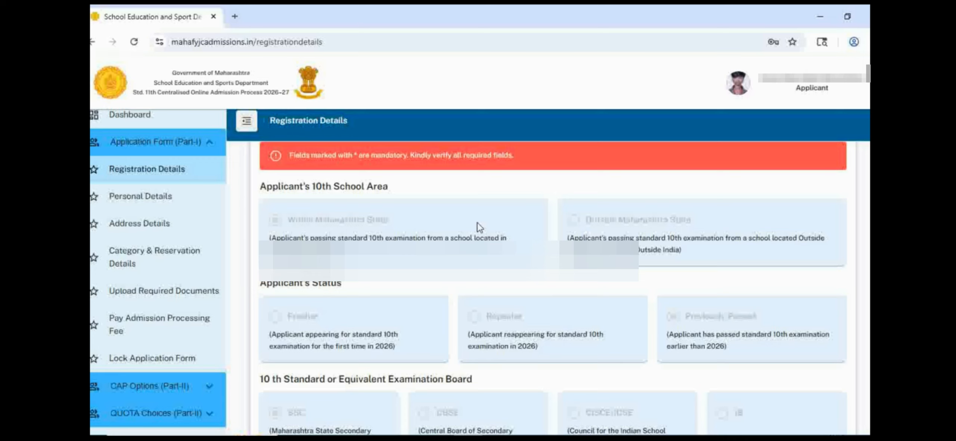
Step: Review the Registration Details and proceed, check the applicant's personal information, and save the Personal Details section
{"action": "scroll", "coordinate": [479, 227], "scroll_direction": "down", "scroll_amount": 5}
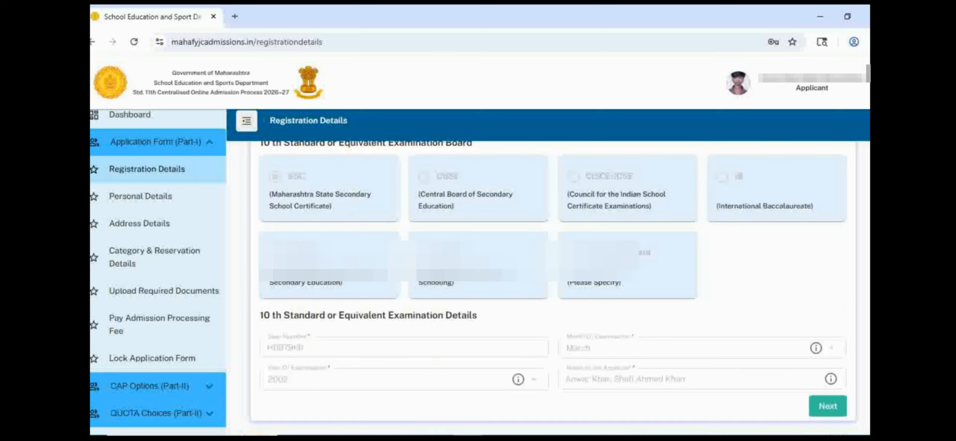
{"action": "left_click", "coordinate": [826, 407]}
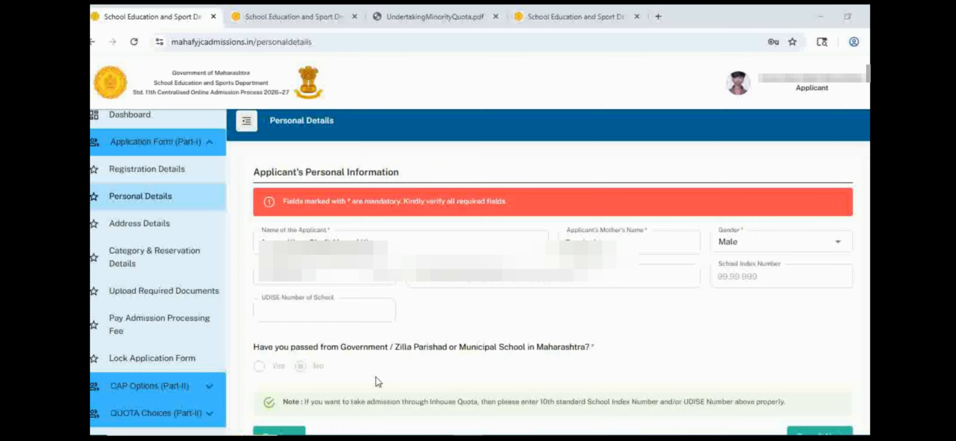
{"action": "scroll", "coordinate": [597, 287], "scroll_direction": "down", "scroll_amount": 1}
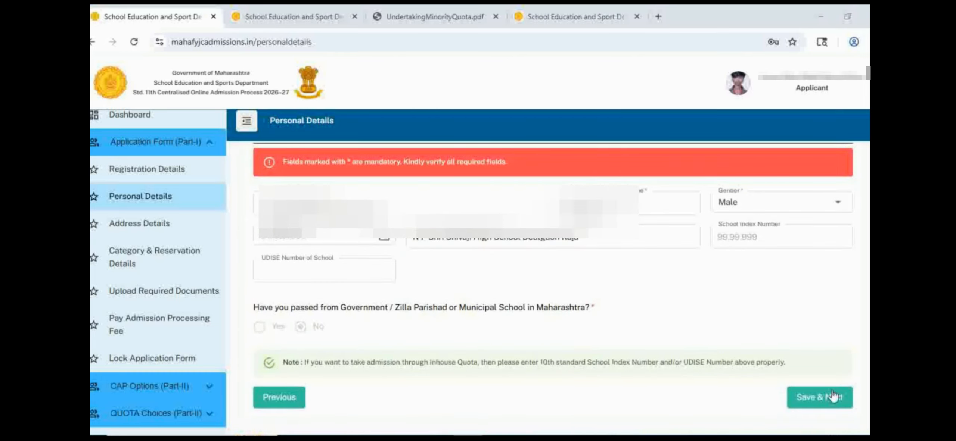
{"action": "left_click", "coordinate": [820, 402]}
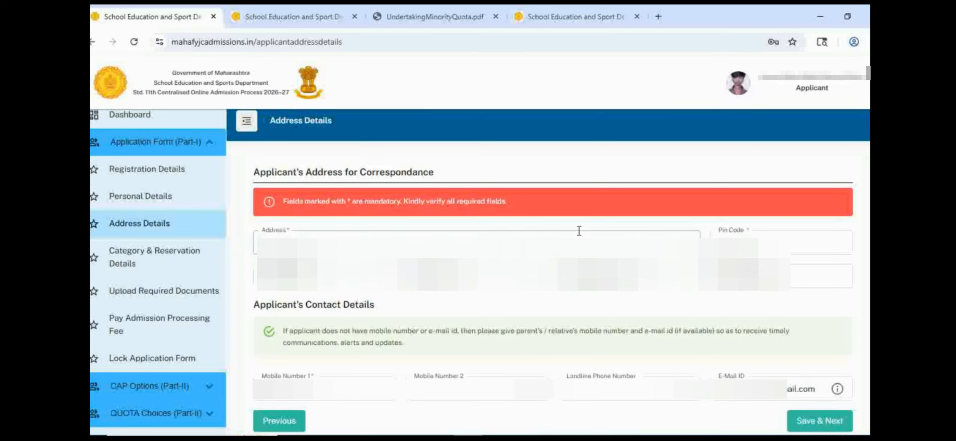
Step: Check the applicant's correspondence address and pin code, and save the Address Details section
{"action": "left_click", "coordinate": [781, 242]}
{"action": "left_click_drag", "start_coordinate": [781, 241], "coordinate": [687, 239]}
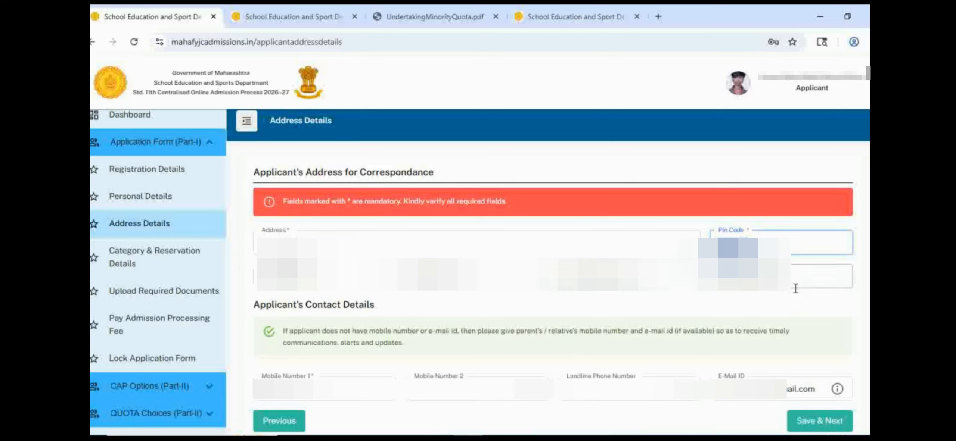
{"action": "left_click_drag", "start_coordinate": [328, 245], "coordinate": [237, 256]}
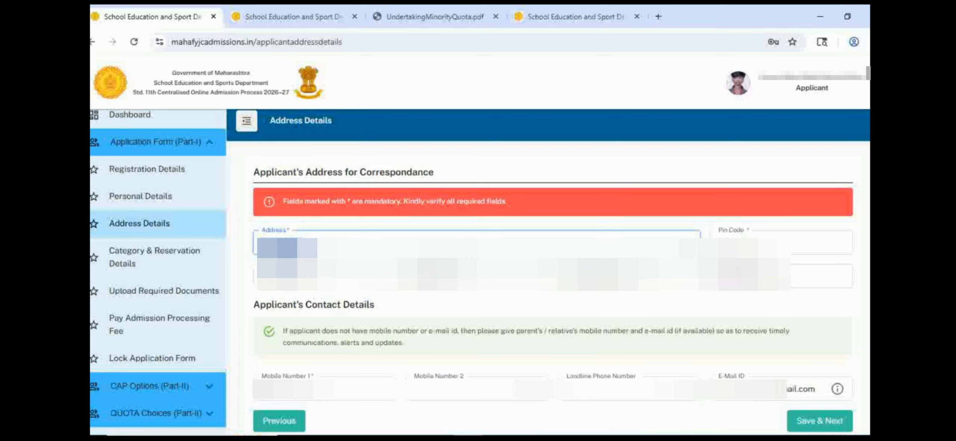
{"action": "scroll", "coordinate": [482, 287], "scroll_direction": "down", "scroll_amount": 2}
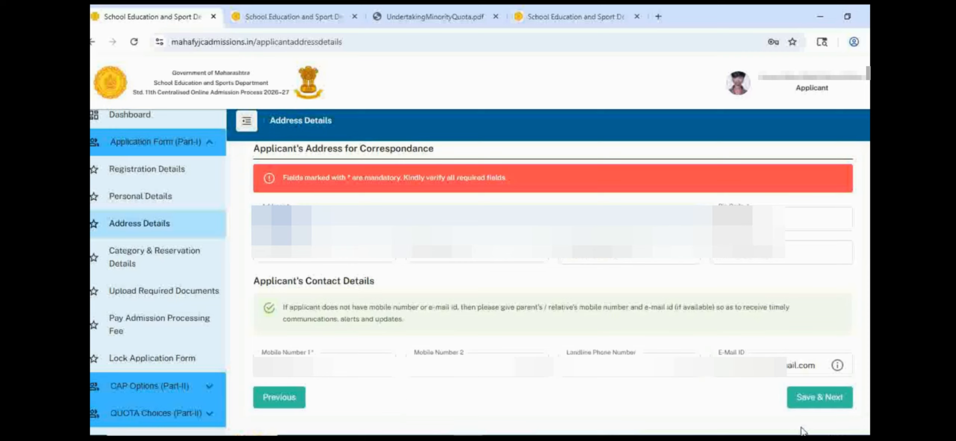
{"action": "left_click", "coordinate": [818, 398]}
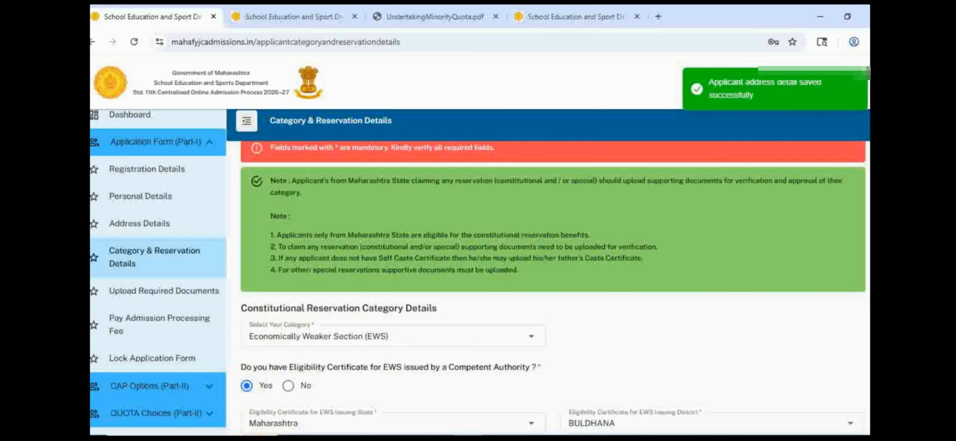
Step: Examine the available options for the applicant's constitutional reservation category without choosing a different one
{"action": "scroll", "coordinate": [530, 231], "scroll_direction": "down", "scroll_amount": 3}
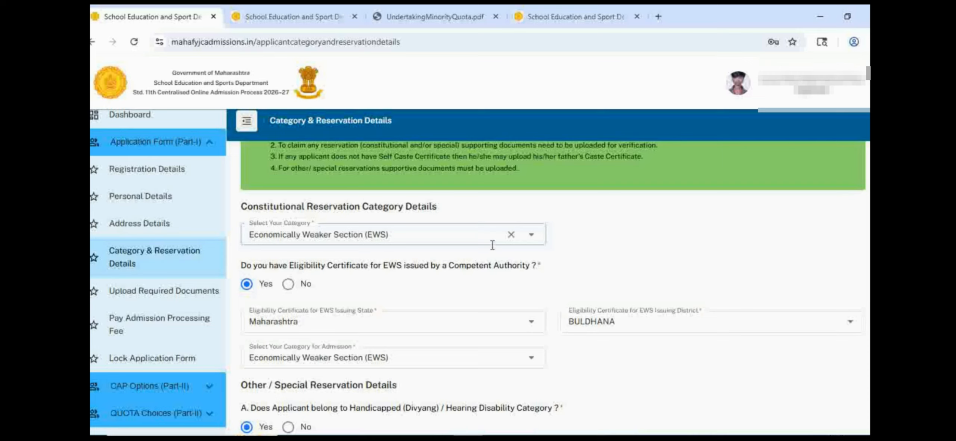
{"action": "left_click", "coordinate": [531, 235]}
{"action": "scroll", "coordinate": [424, 315], "scroll_direction": "up", "scroll_amount": 3}
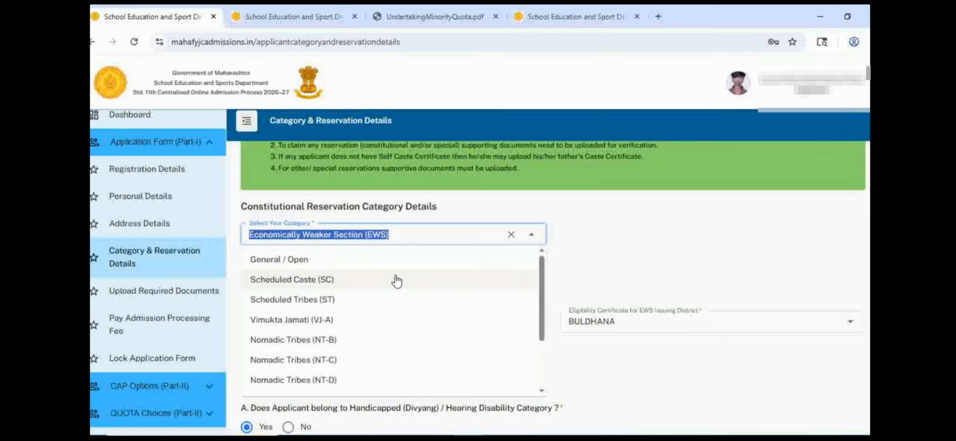
{"action": "scroll", "coordinate": [405, 305], "scroll_direction": "down", "scroll_amount": 2}
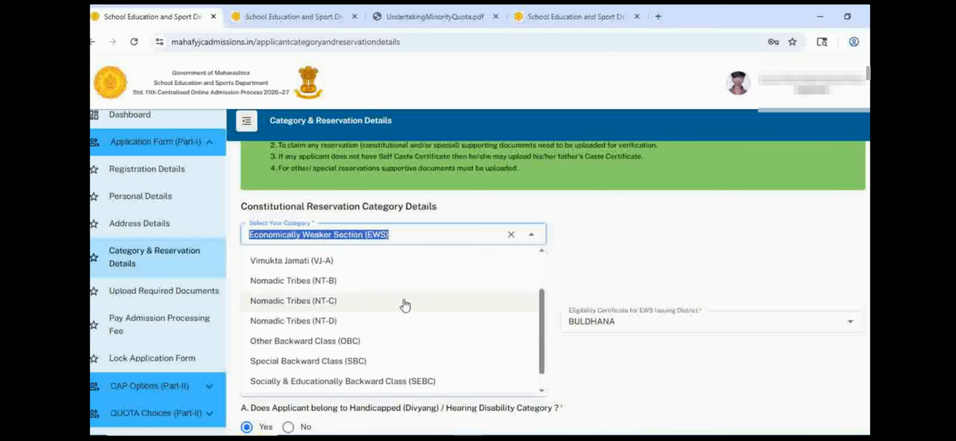
{"action": "scroll", "coordinate": [405, 306], "scroll_direction": "down", "scroll_amount": 1}
{"action": "scroll", "coordinate": [390, 333], "scroll_direction": "down", "scroll_amount": 3}
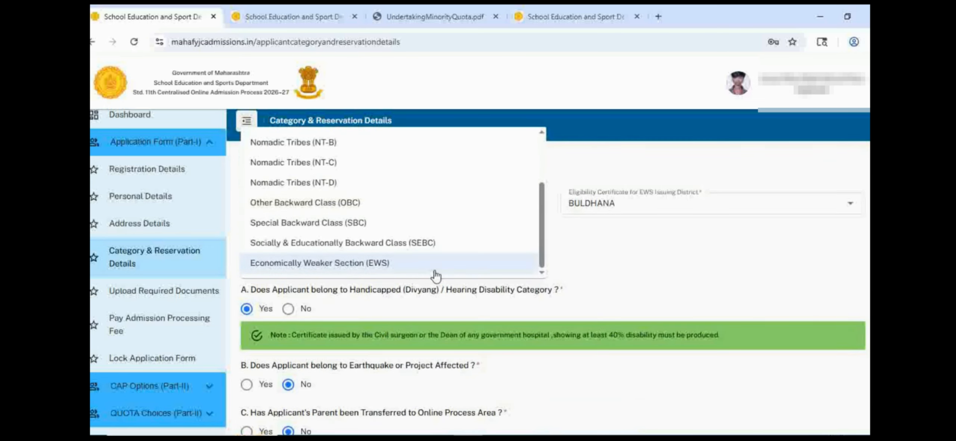
{"action": "left_click", "coordinate": [615, 267]}
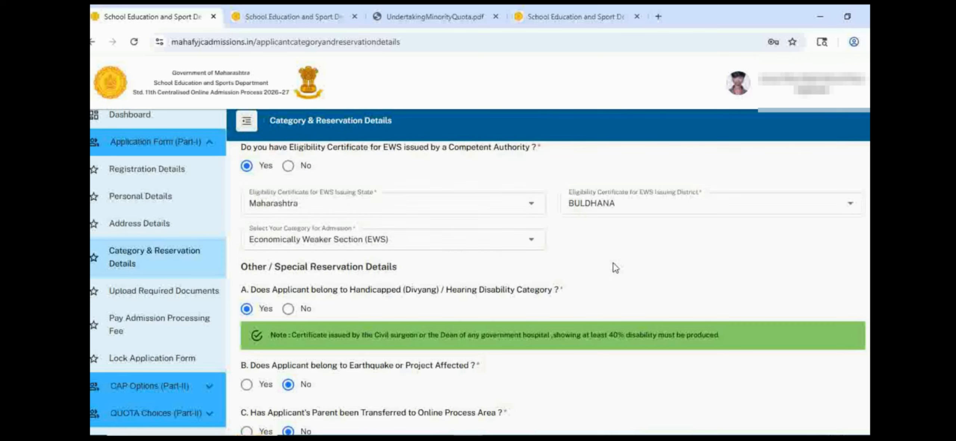
Step: Set the category to Other Backward Class (OBC) with a caste certificate issued in Maharashtra, district BULDHANA, and display the category choices for admission
{"action": "scroll", "coordinate": [614, 265], "scroll_direction": "up", "scroll_amount": 3}
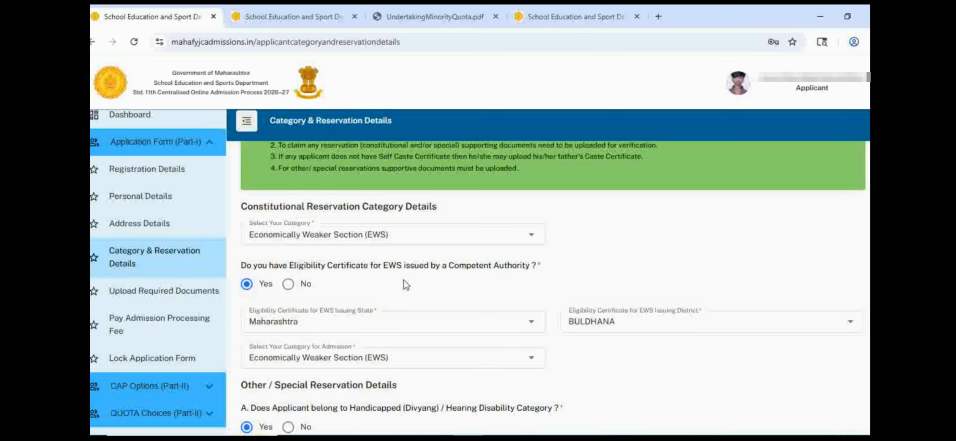
{"action": "left_click", "coordinate": [388, 232]}
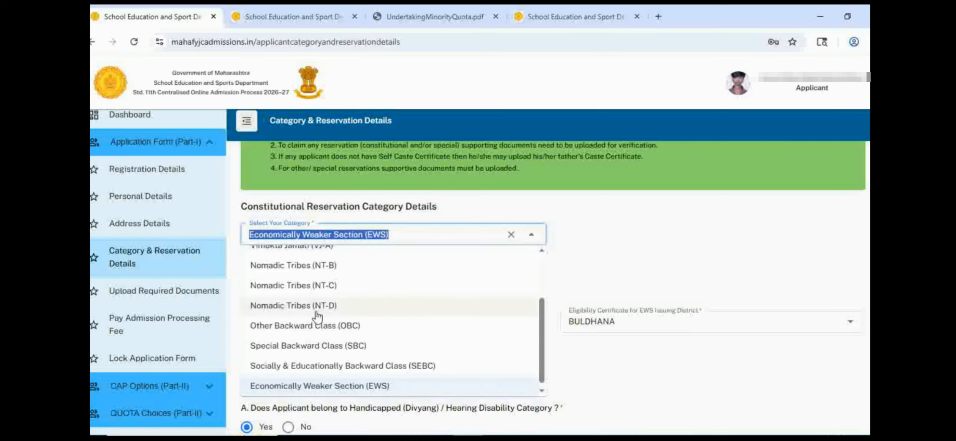
{"action": "left_click", "coordinate": [317, 325]}
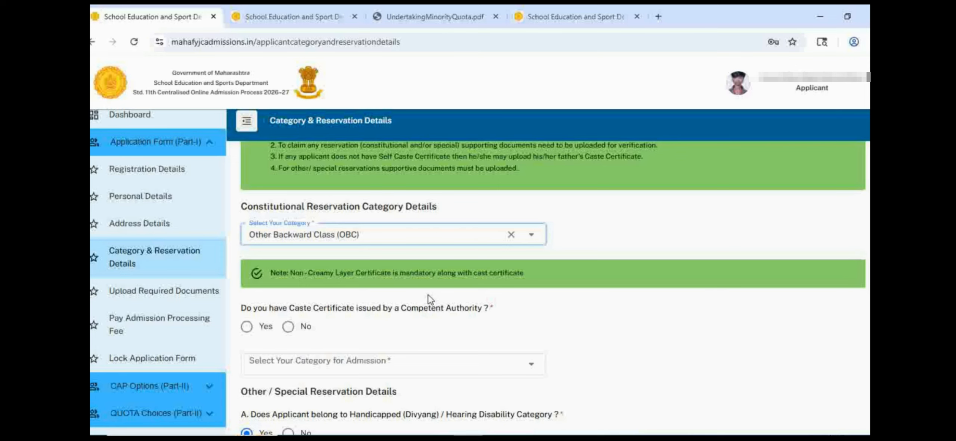
{"action": "scroll", "coordinate": [430, 299], "scroll_direction": "down", "scroll_amount": 1}
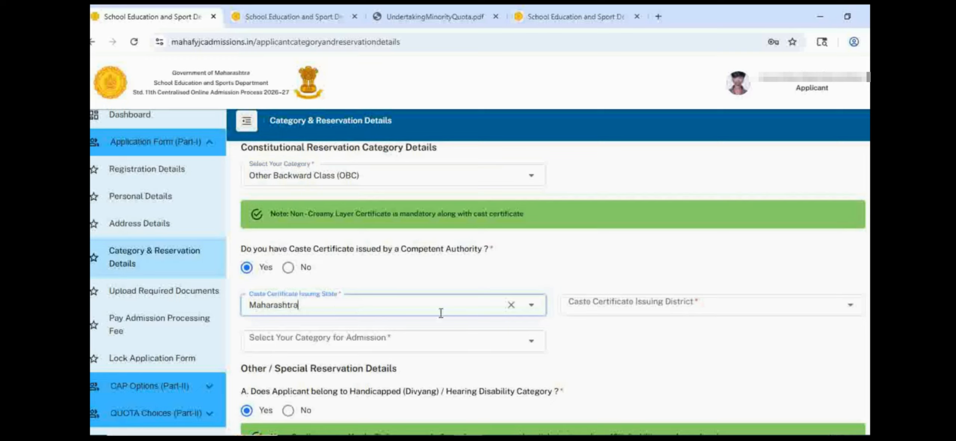
{"action": "left_click", "coordinate": [667, 306]}
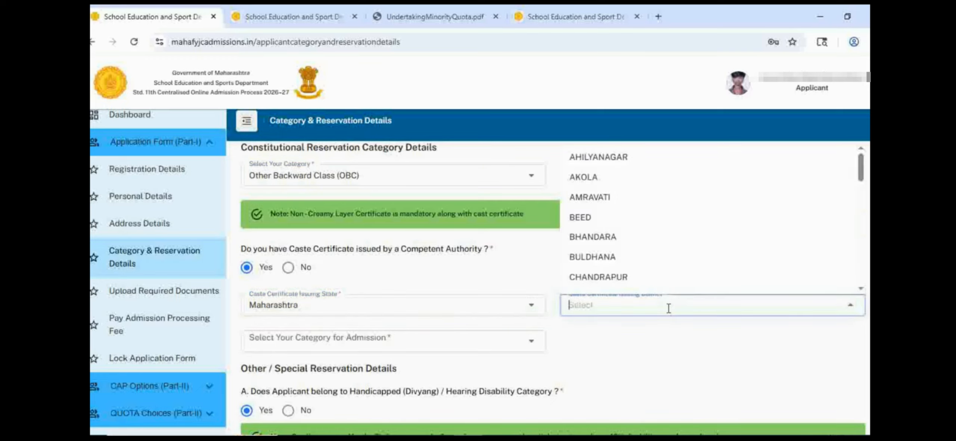
{"action": "left_click", "coordinate": [644, 255]}
{"action": "left_click", "coordinate": [304, 338]}
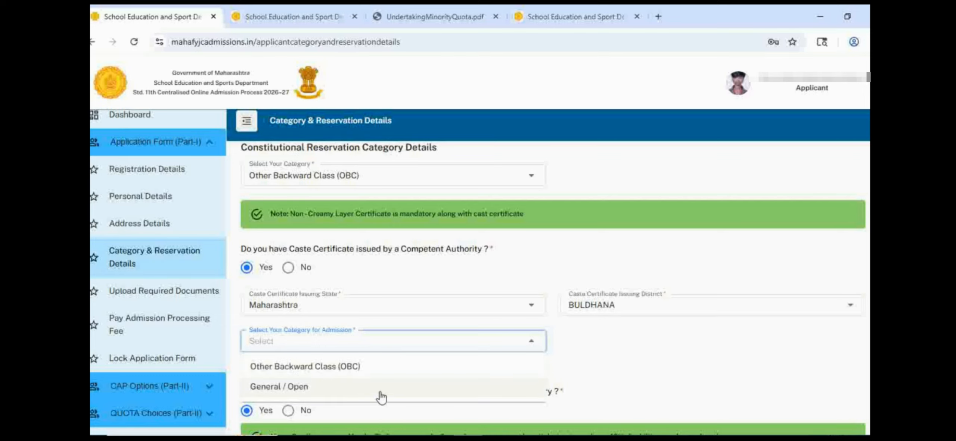
Step: Check the certificate note for the Handicapped (Divyang) / Hearing Disability question and set its answer to No
{"action": "scroll", "coordinate": [379, 239], "scroll_direction": "down", "scroll_amount": 5}
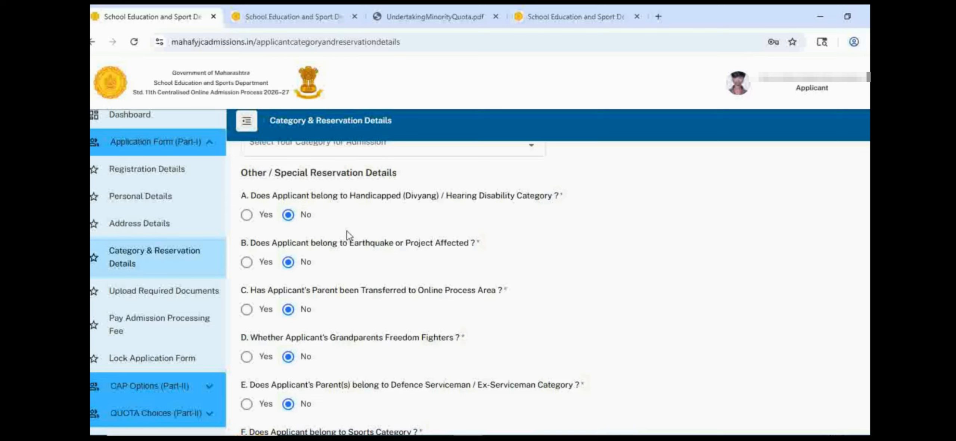
{"action": "left_click", "coordinate": [246, 215]}
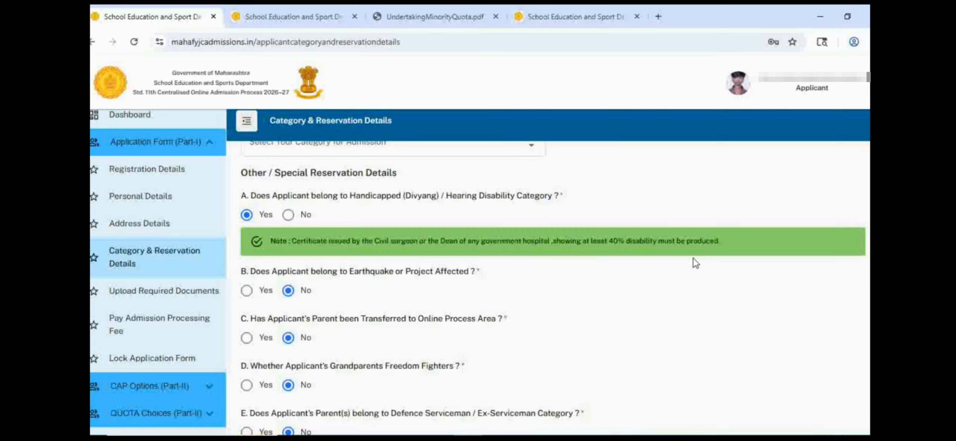
{"action": "left_click", "coordinate": [288, 215]}
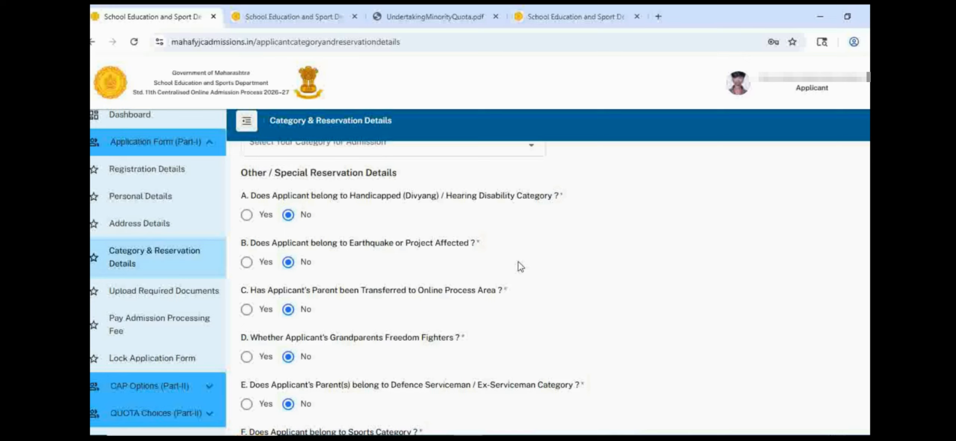
Step: Try Yes on the Earthquake or Project Affected and parent transfer questions to view their certificate notes, and return both to No
{"action": "left_click", "coordinate": [246, 262]}
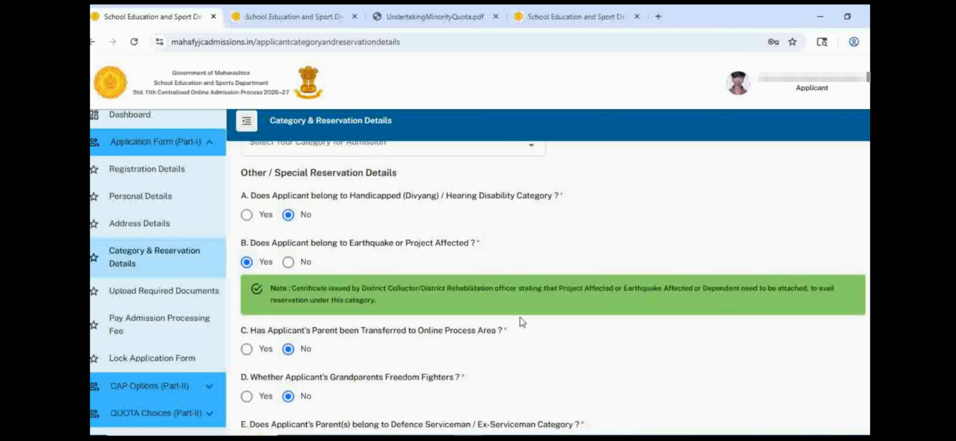
{"action": "left_click", "coordinate": [294, 262]}
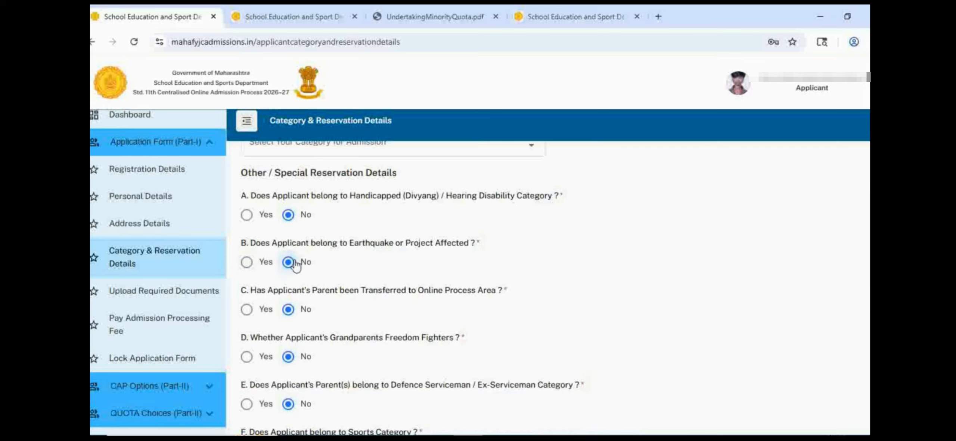
{"action": "scroll", "coordinate": [541, 261], "scroll_direction": "down", "scroll_amount": 2}
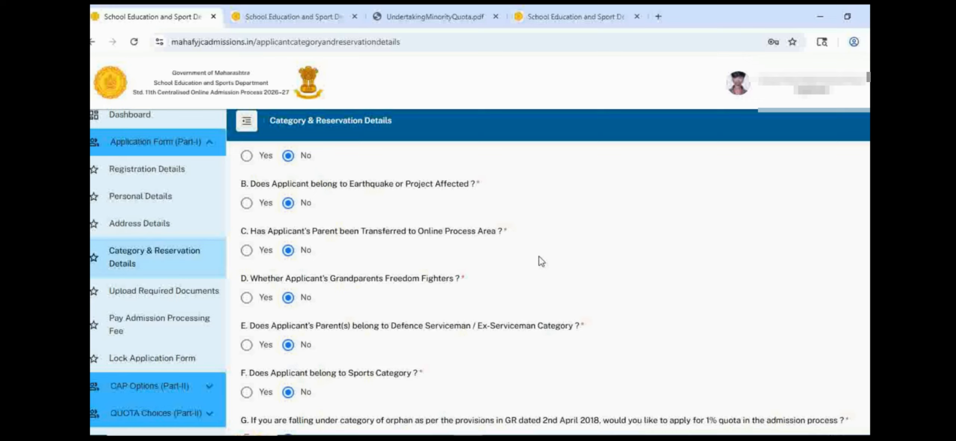
{"action": "left_click", "coordinate": [247, 250]}
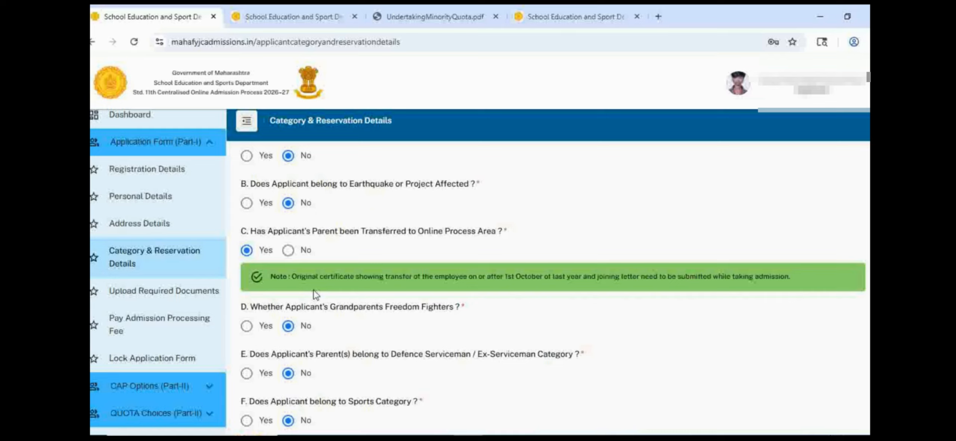
{"action": "left_click", "coordinate": [288, 250]}
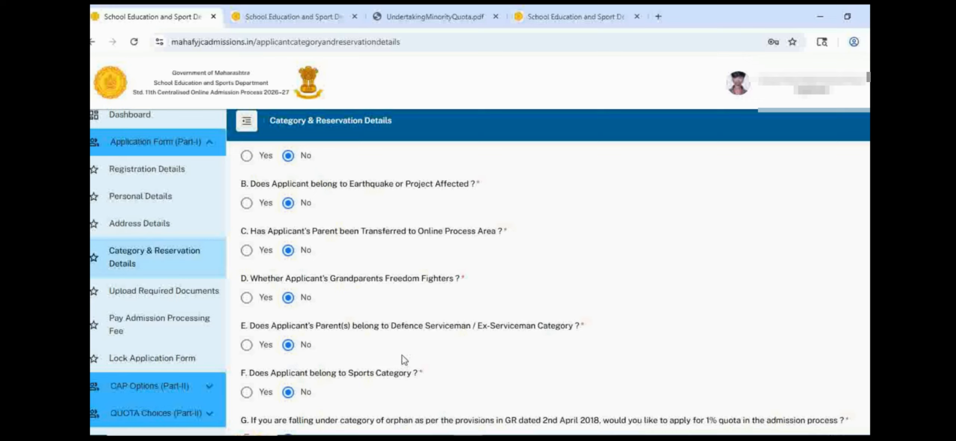
Step: Try Yes for the Sports Category with National participation to view the rank choices, and return the answer to No
{"action": "scroll", "coordinate": [478, 344], "scroll_direction": "down", "scroll_amount": 2}
{"action": "scroll", "coordinate": [478, 344], "scroll_direction": "down", "scroll_amount": 2}
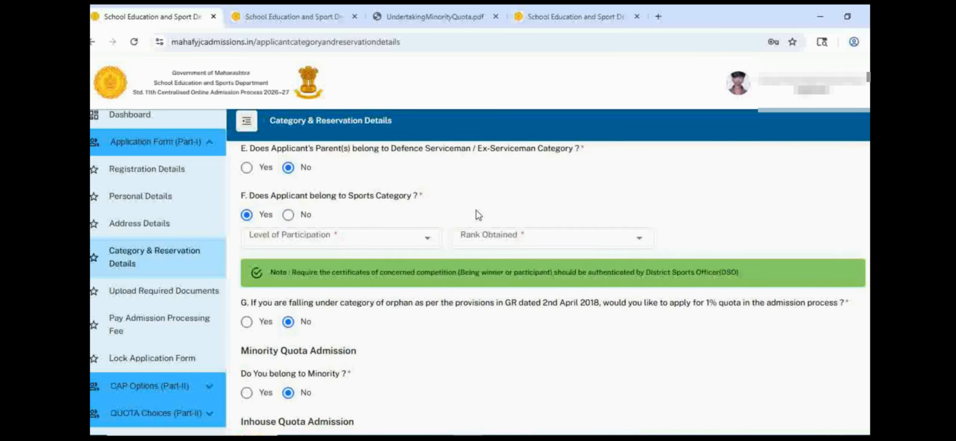
{"action": "left_click", "coordinate": [425, 240]}
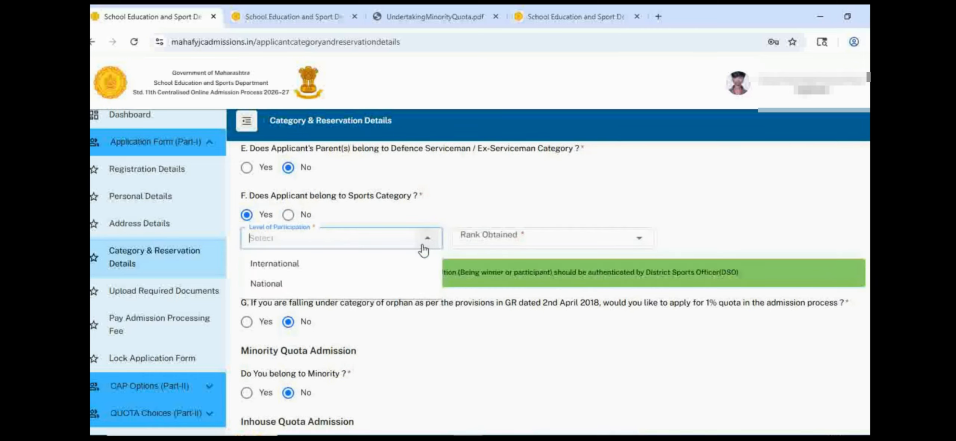
{"action": "left_click", "coordinate": [308, 284]}
{"action": "left_click", "coordinate": [553, 239]}
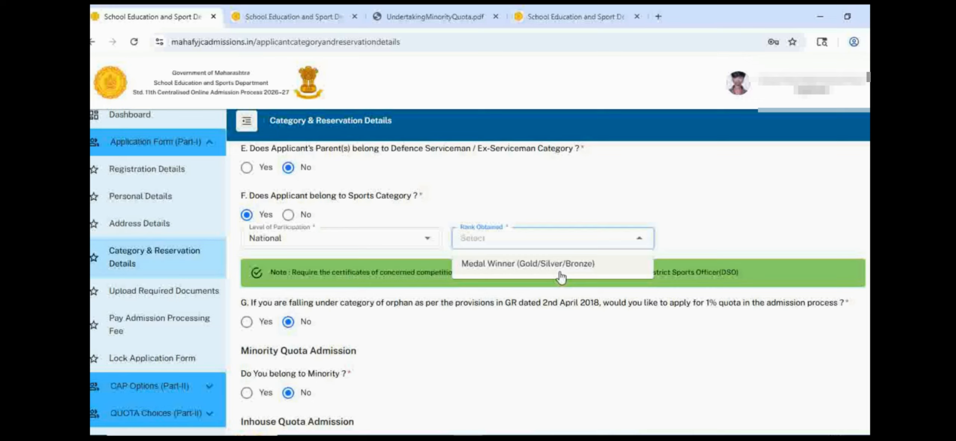
{"action": "left_click", "coordinate": [776, 195]}
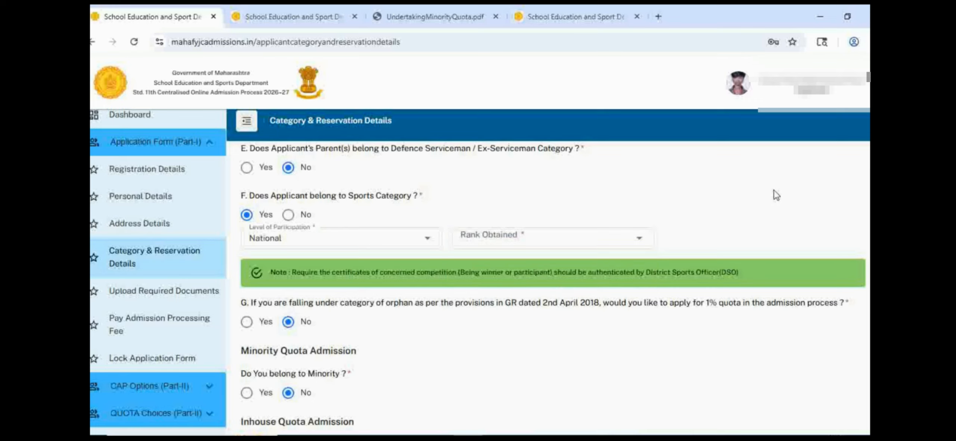
{"action": "left_click", "coordinate": [287, 216]}
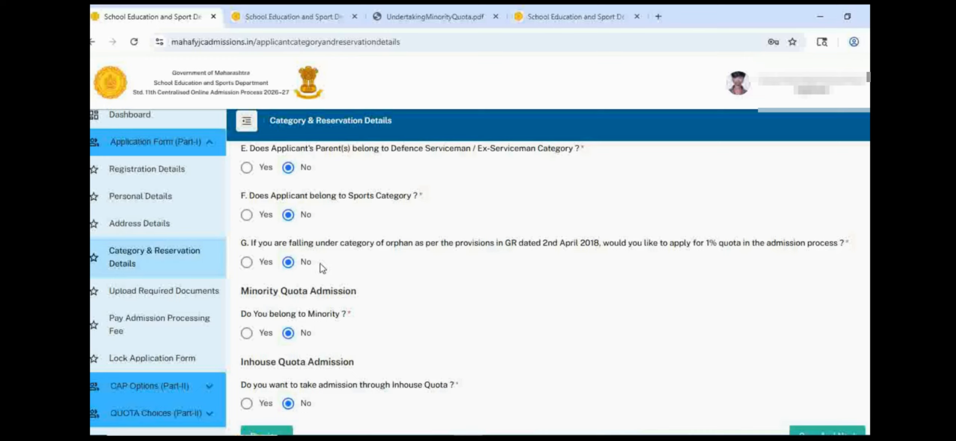
Step: Answer Yes to the question on belonging to a minority under Minority Quota Admission
{"action": "scroll", "coordinate": [384, 278], "scroll_direction": "down", "scroll_amount": 1}
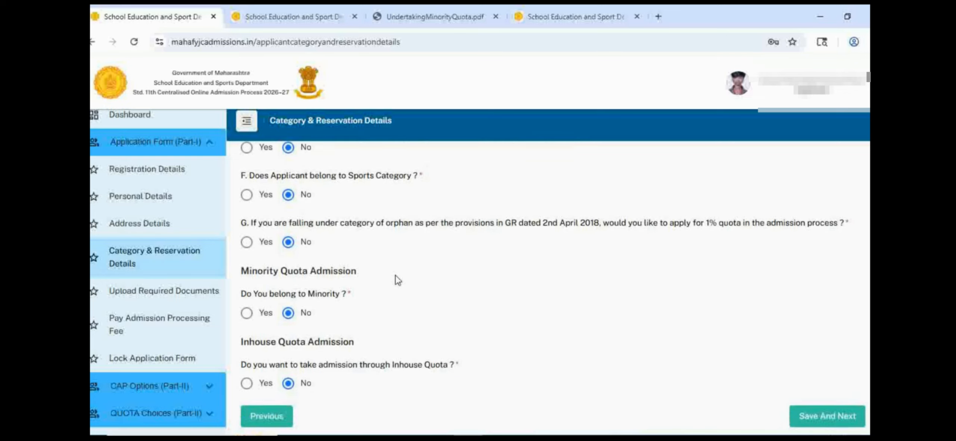
{"action": "left_click_drag", "start_coordinate": [230, 256], "coordinate": [245, 320]}
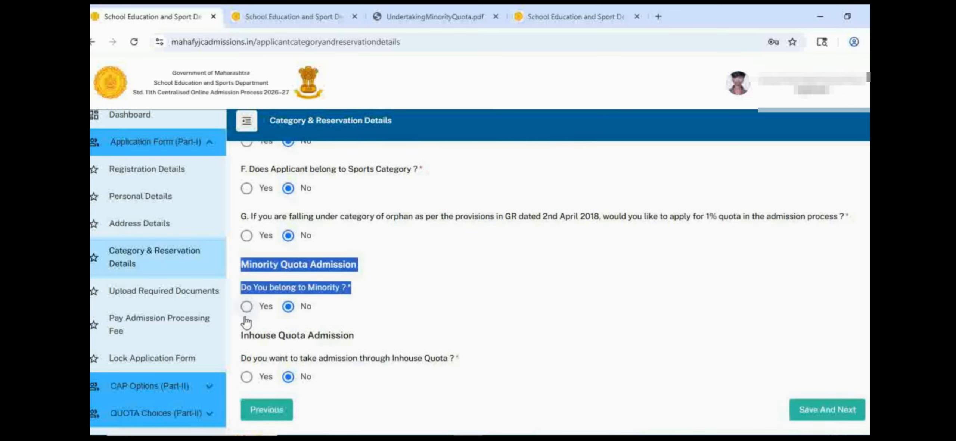
{"action": "left_click", "coordinate": [430, 280]}
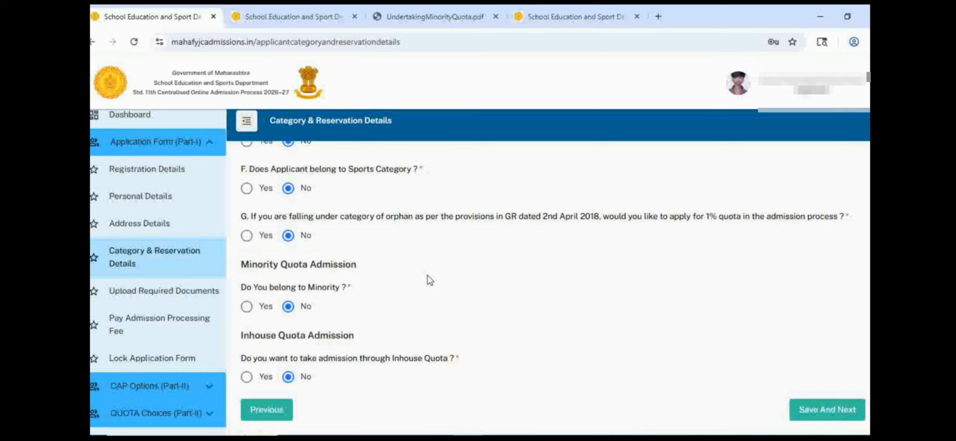
{"action": "left_click", "coordinate": [247, 308]}
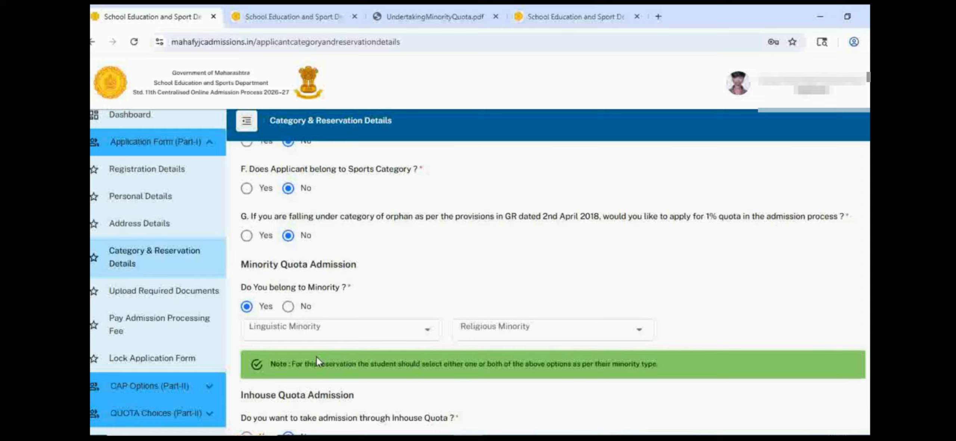
Step: Look through the linguistic minority languages and set the applicant's linguistic minority to Urdu
{"action": "left_click", "coordinate": [362, 334]}
{"action": "scroll", "coordinate": [367, 316], "scroll_direction": "up", "scroll_amount": 2}
{"action": "scroll", "coordinate": [396, 302], "scroll_direction": "down", "scroll_amount": 1}
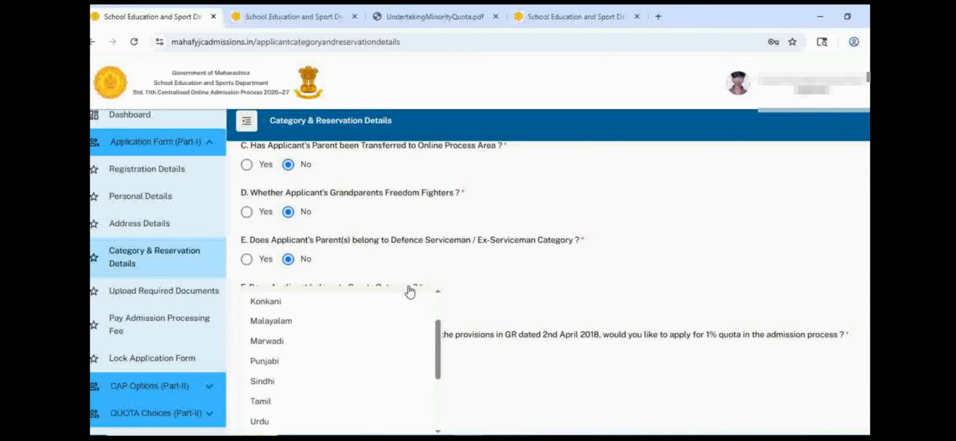
{"action": "scroll", "coordinate": [396, 336], "scroll_direction": "up", "scroll_amount": 1}
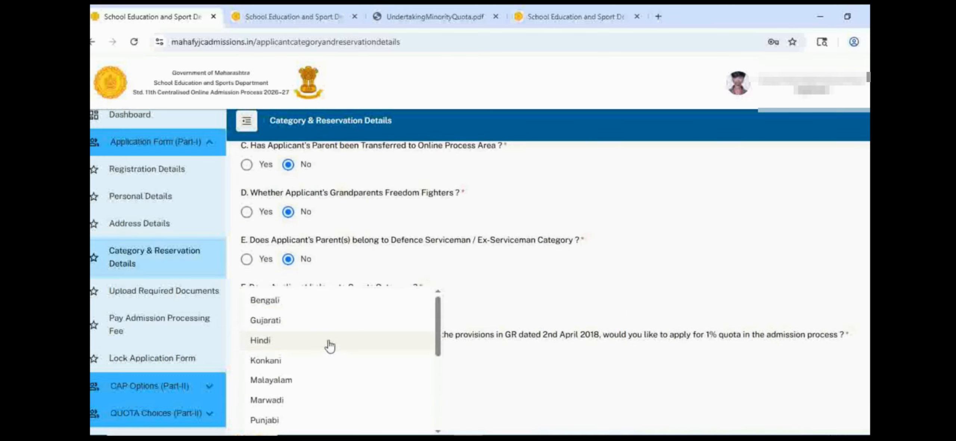
{"action": "scroll", "coordinate": [328, 345], "scroll_direction": "down", "scroll_amount": 1}
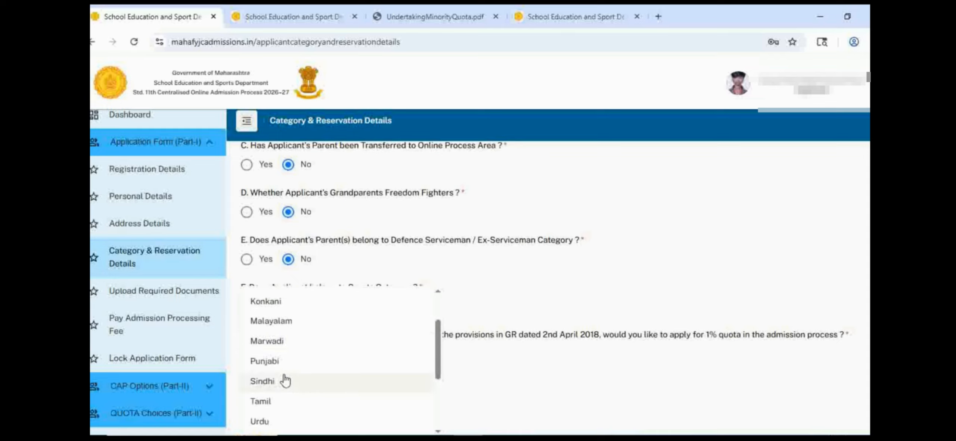
{"action": "scroll", "coordinate": [284, 381], "scroll_direction": "down", "scroll_amount": 1}
{"action": "scroll", "coordinate": [292, 384], "scroll_direction": "down", "scroll_amount": 1}
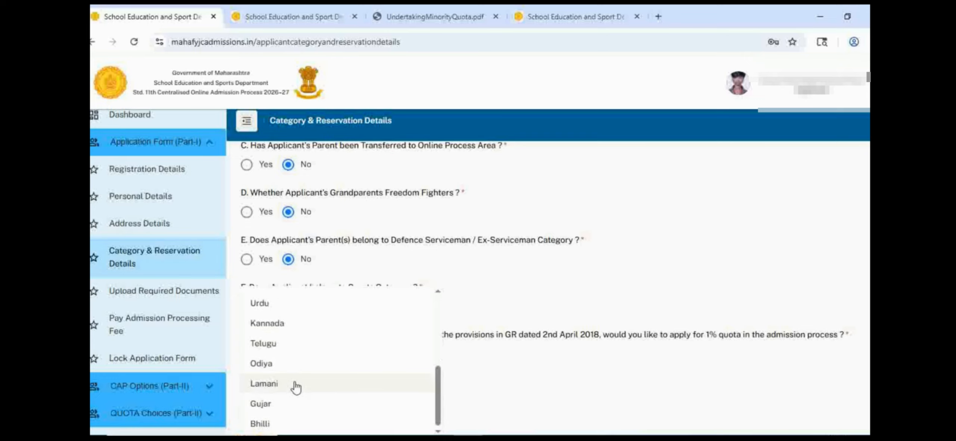
{"action": "scroll", "coordinate": [276, 411], "scroll_direction": "up", "scroll_amount": 5}
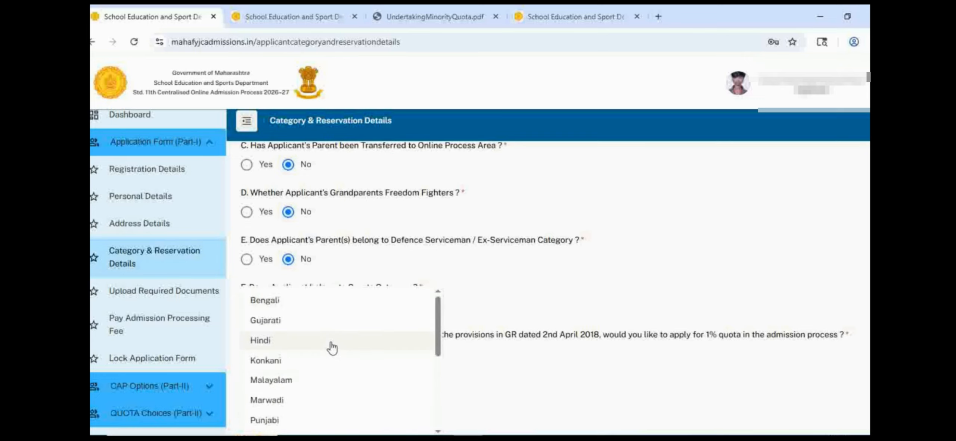
{"action": "scroll", "coordinate": [657, 299], "scroll_direction": "down", "scroll_amount": 3}
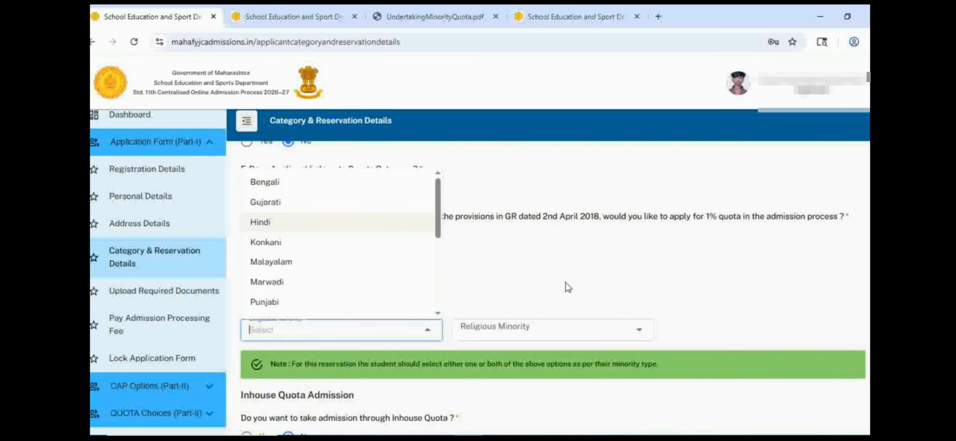
{"action": "scroll", "coordinate": [457, 266], "scroll_direction": "up", "scroll_amount": 2}
{"action": "scroll", "coordinate": [335, 279], "scroll_direction": "down", "scroll_amount": 5}
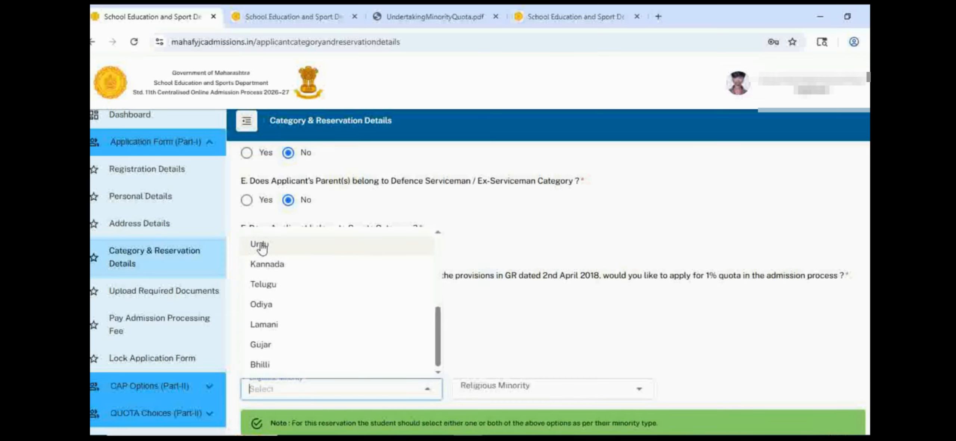
{"action": "left_click", "coordinate": [263, 246]}
{"action": "scroll", "coordinate": [450, 322], "scroll_direction": "down", "scroll_amount": 3}
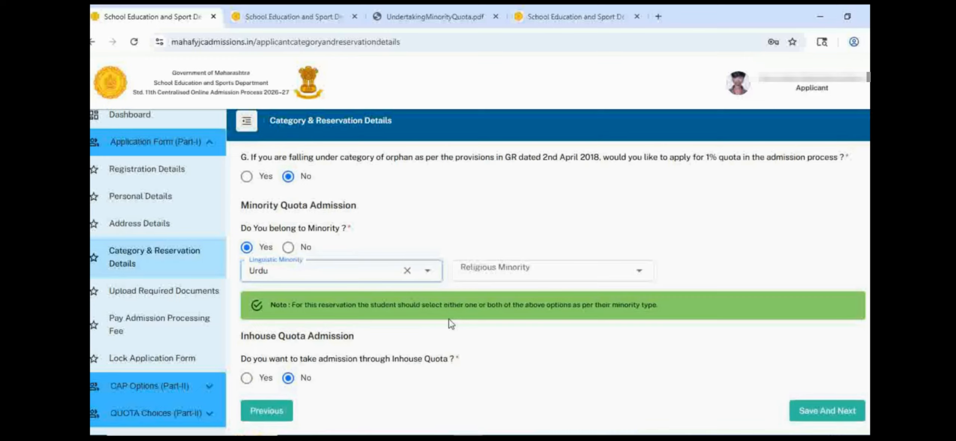
Step: Set the religious minority to Muslim, answer Yes to admission through Inhouse Quota, and save the category and reservation details
{"action": "left_click", "coordinate": [588, 276]}
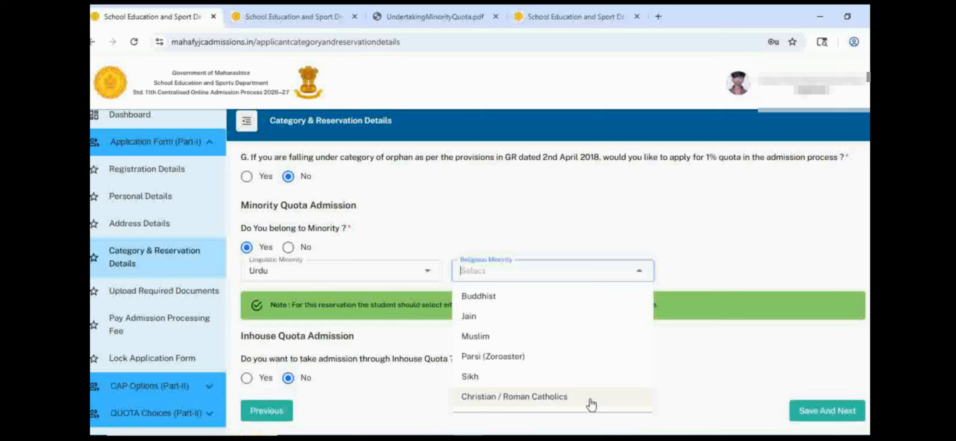
{"action": "left_click", "coordinate": [509, 338]}
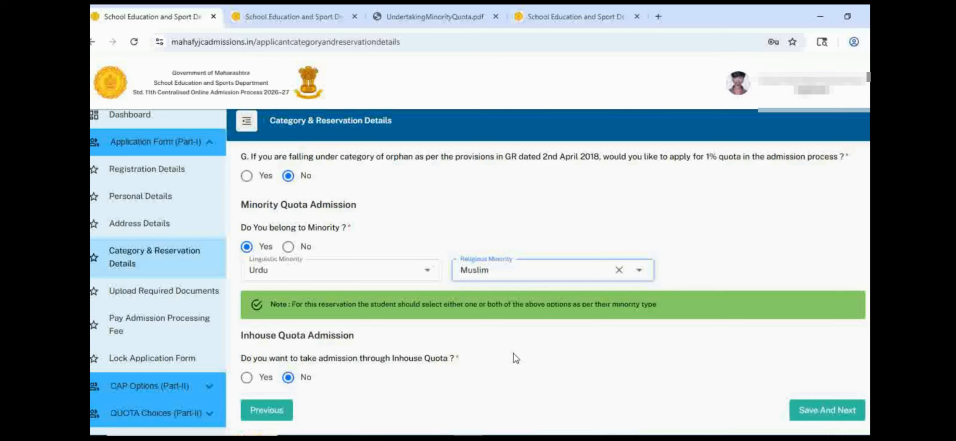
{"action": "left_click", "coordinate": [246, 378]}
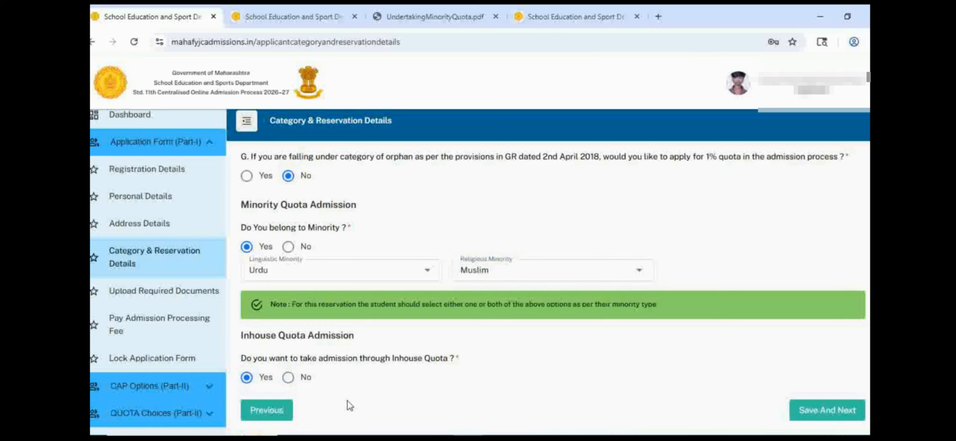
{"action": "left_click", "coordinate": [826, 410]}
Step: Download the sample Undertaking of Student for Documents Submission and review its applicant fields and certificate table in the PDF reader
{"action": "scroll", "coordinate": [779, 352], "scroll_direction": "down", "scroll_amount": 2}
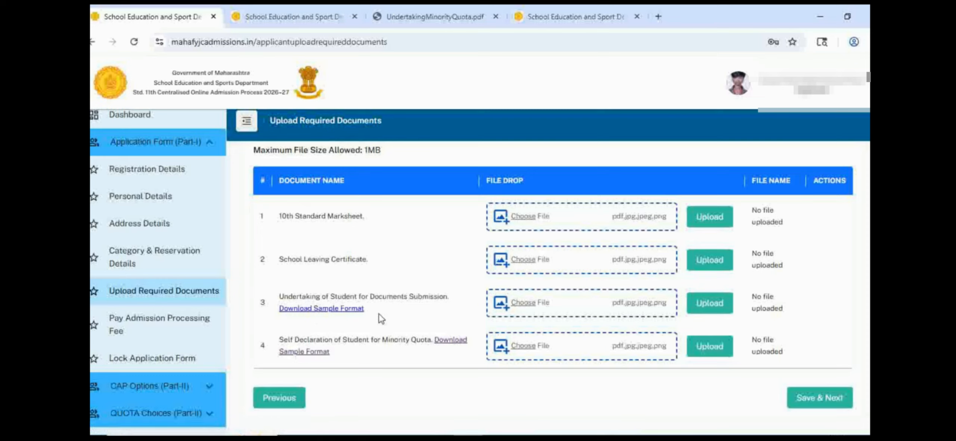
{"action": "left_click", "coordinate": [339, 309]}
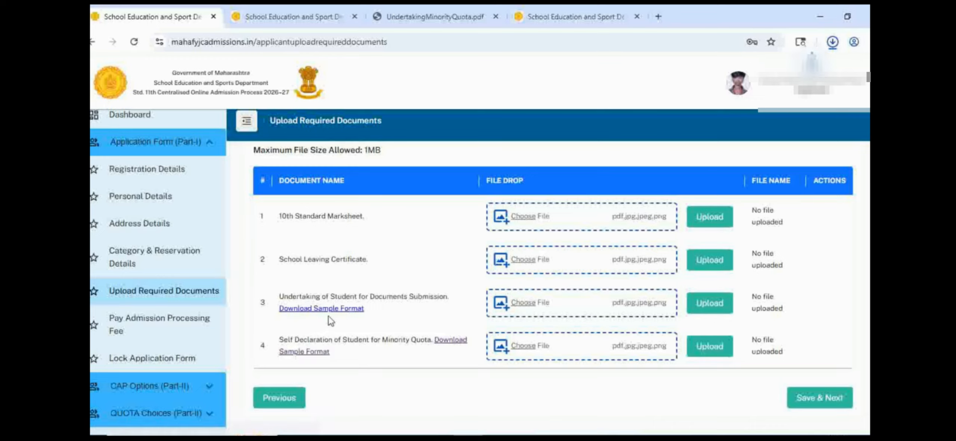
{"action": "left_click", "coordinate": [747, 73]}
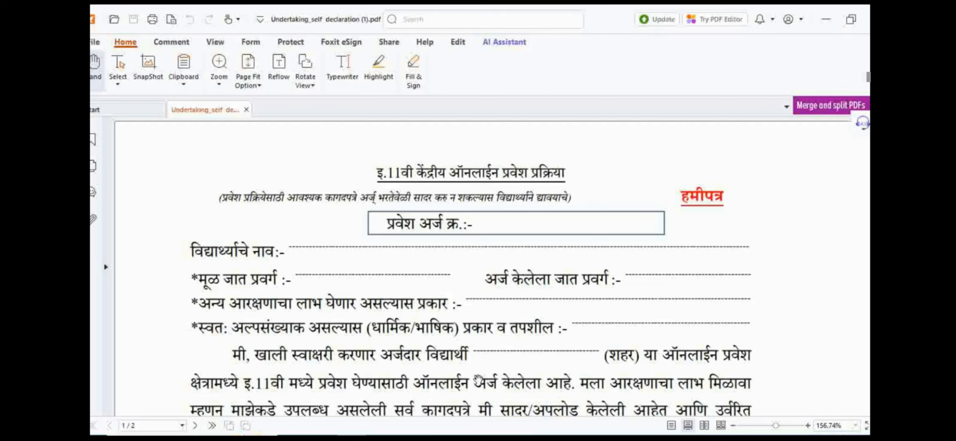
{"action": "scroll", "coordinate": [649, 397], "scroll_direction": "down", "scroll_amount": 3}
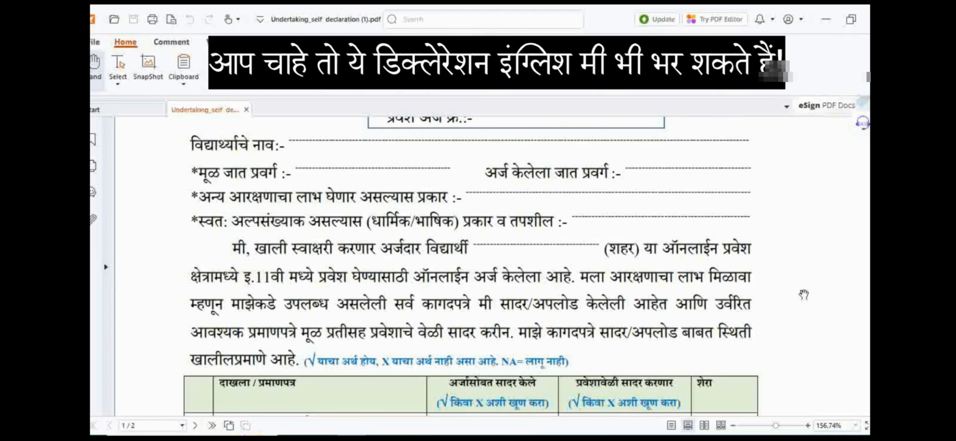
{"action": "scroll", "coordinate": [803, 295], "scroll_direction": "down", "scroll_amount": 5}
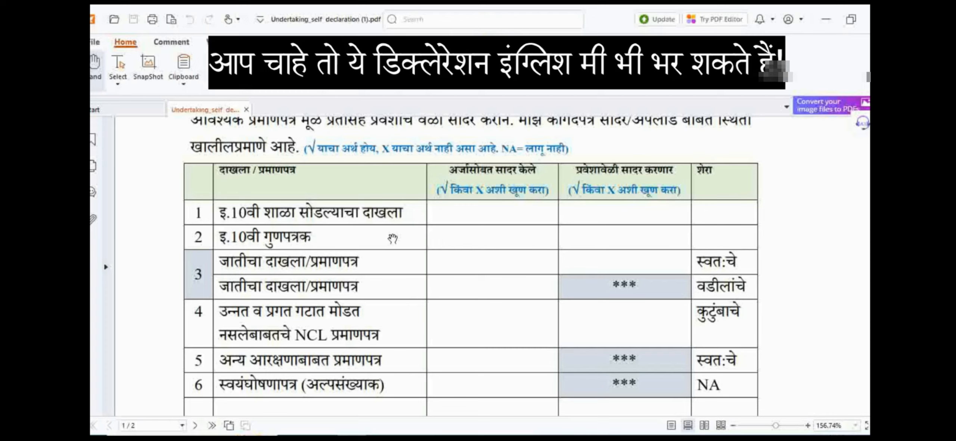
{"action": "scroll", "coordinate": [438, 215], "scroll_direction": "up", "scroll_amount": 1}
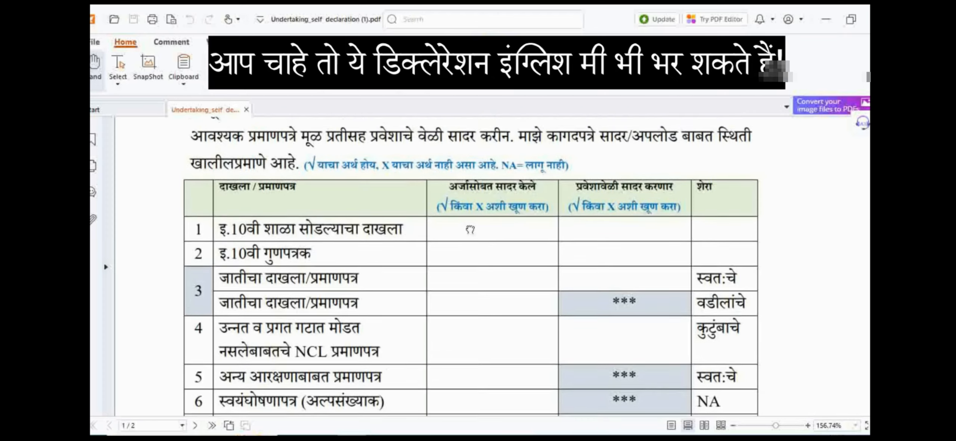
{"action": "scroll", "coordinate": [519, 201], "scroll_direction": "down", "scroll_amount": 1}
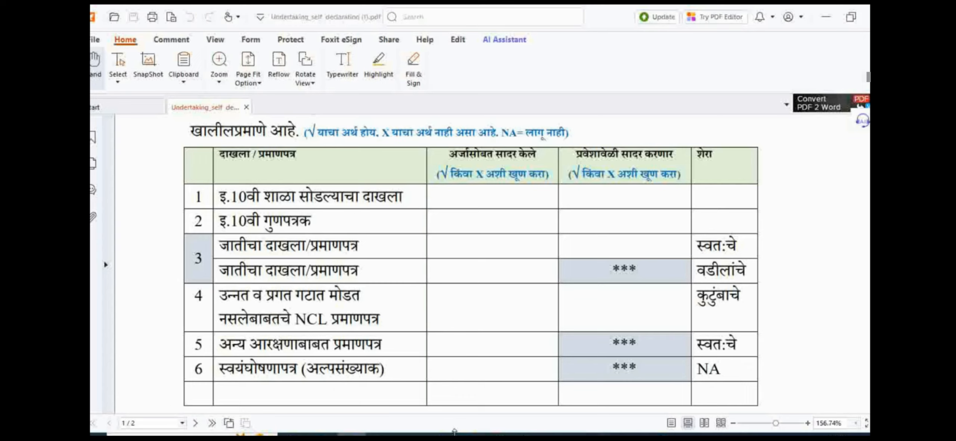
Step: Switch to the browser, open Student's Self Declaration for Minority Quota from the Downloads page, and review its religious minority and signature sections
{"action": "left_click", "coordinate": [463, 435]}
{"action": "left_click", "coordinate": [285, 14]}
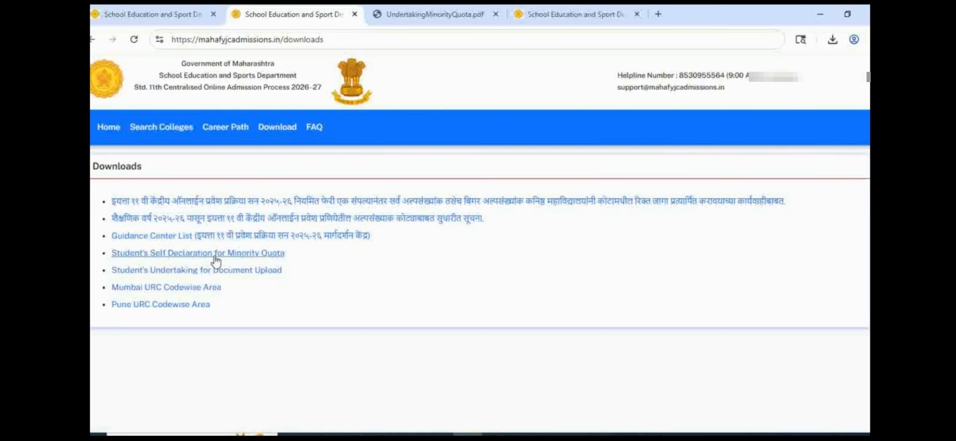
{"action": "left_click", "coordinate": [249, 257]}
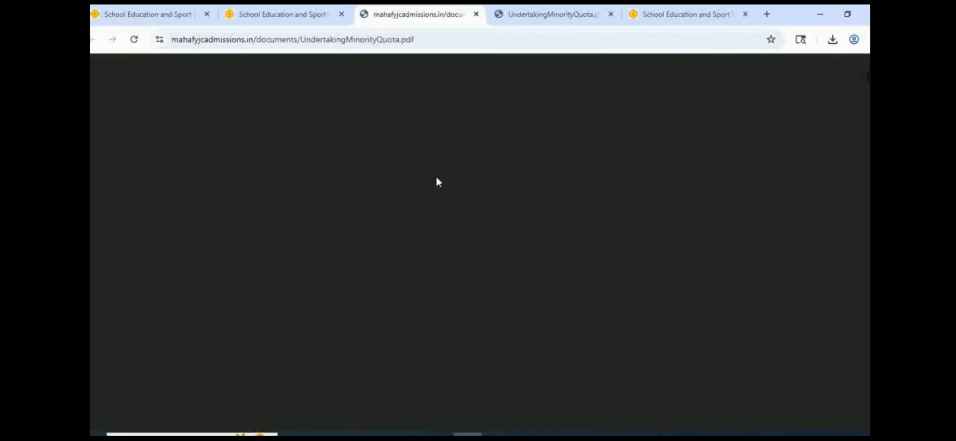
{"action": "scroll", "coordinate": [567, 138], "scroll_direction": "down", "scroll_amount": 9}
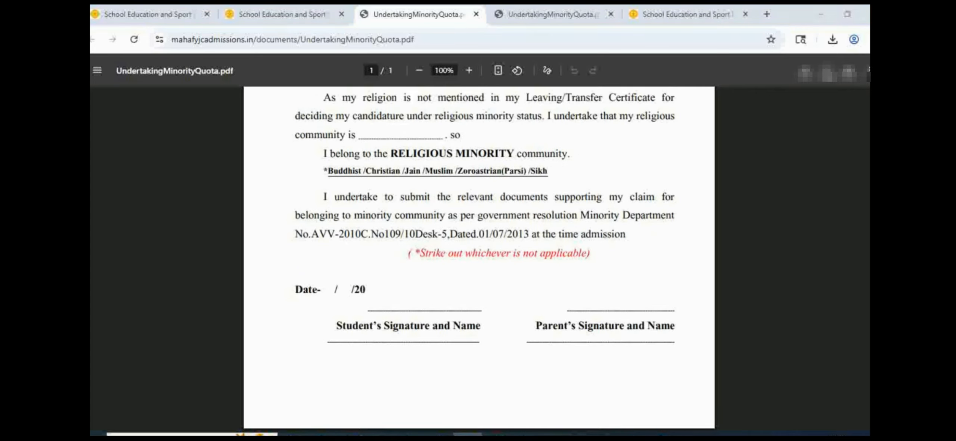
{"action": "left_click", "coordinate": [828, 74]}
{"action": "key", "text": "Escape"}
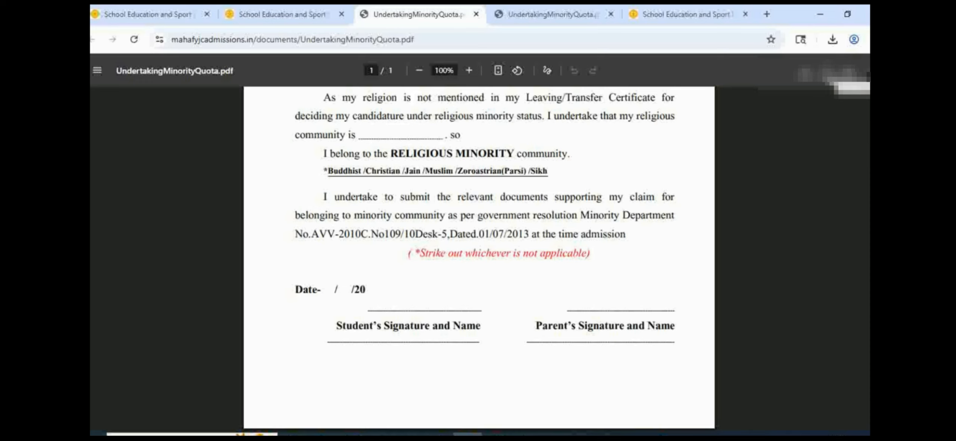
Step: Return to the required documents of the application and upload disability_certificate.pdf as the 10th Standard Marksheet
{"action": "left_click", "coordinate": [172, 14]}
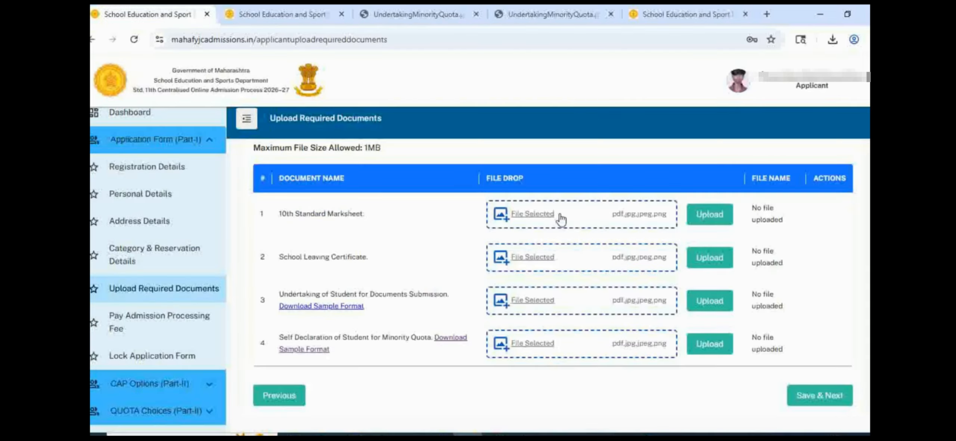
{"action": "left_click", "coordinate": [561, 218]}
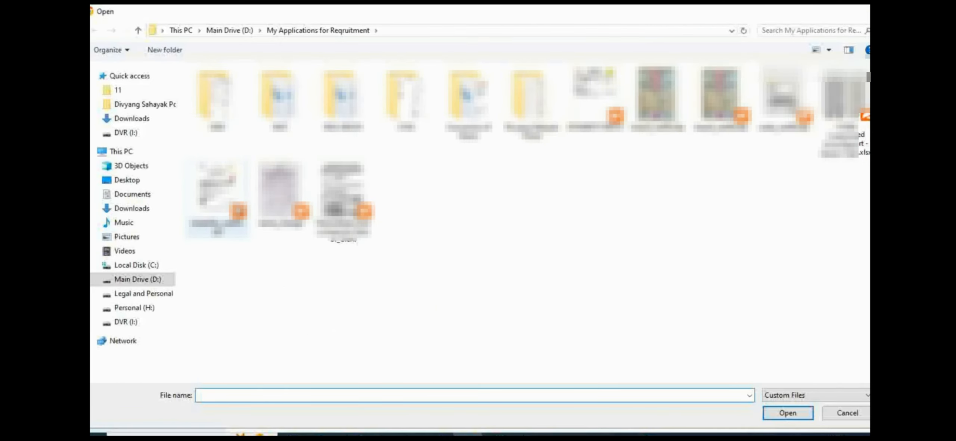
{"action": "left_click", "coordinate": [227, 203]}
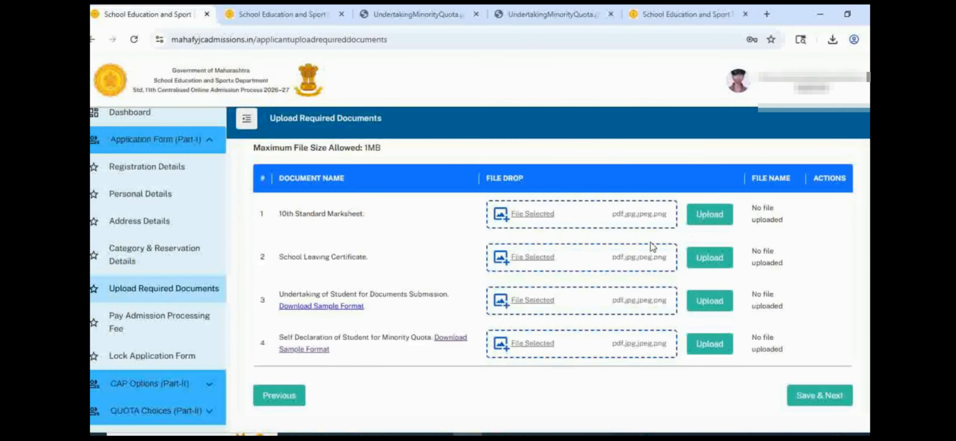
{"action": "left_click", "coordinate": [706, 214]}
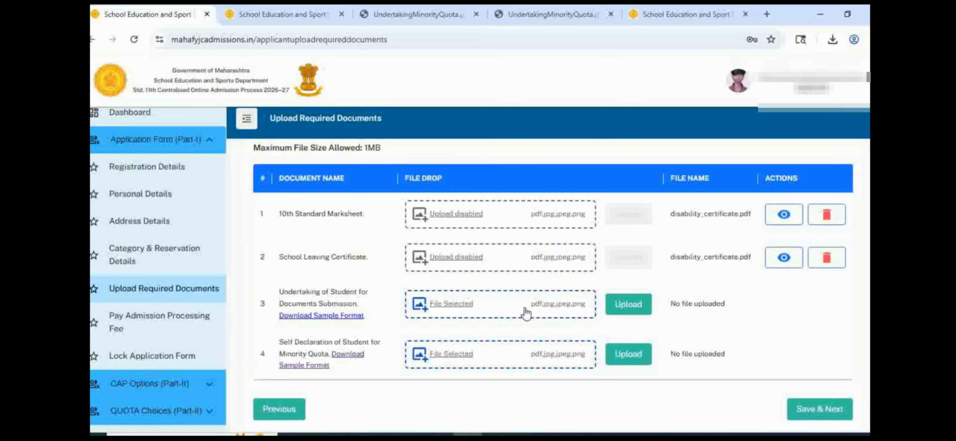
Step: Upload disability_certificate.pdf as the School Leaving Certificate, student undertaking and minority quota self declaration, and save the required documents
{"action": "left_click", "coordinate": [526, 313]}
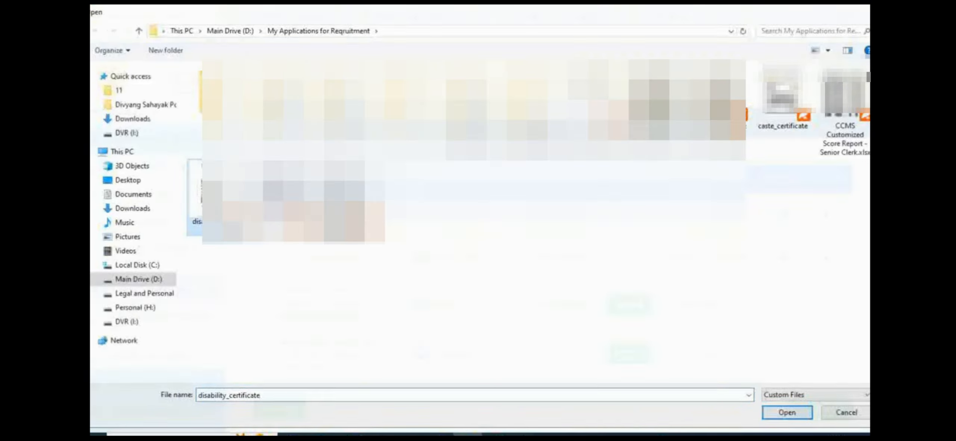
{"action": "double_click", "coordinate": [216, 197]}
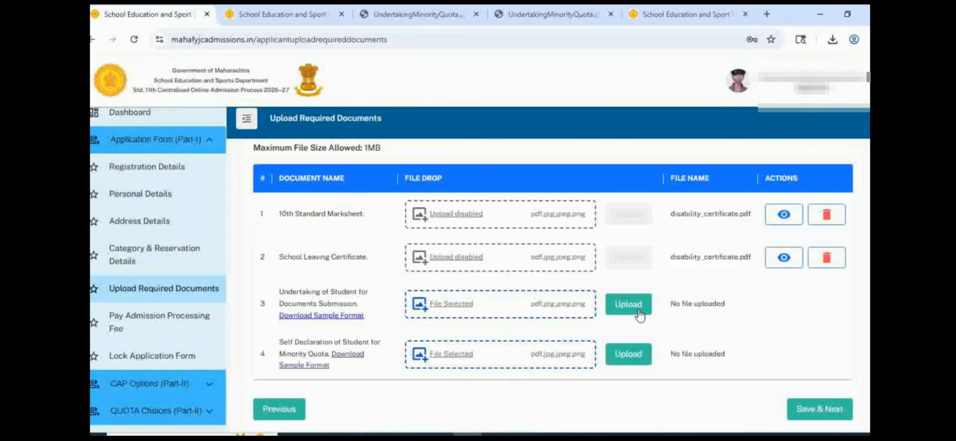
{"action": "left_click", "coordinate": [629, 304]}
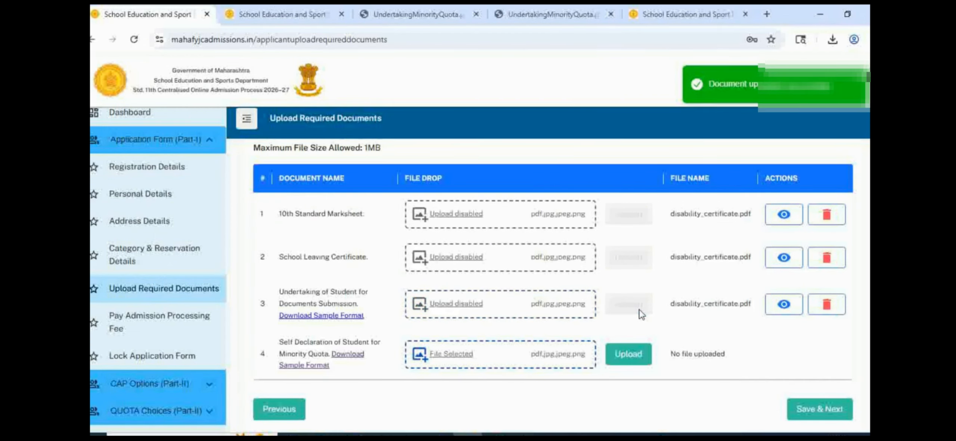
{"action": "left_click", "coordinate": [629, 354]}
{"action": "left_click", "coordinate": [817, 406]}
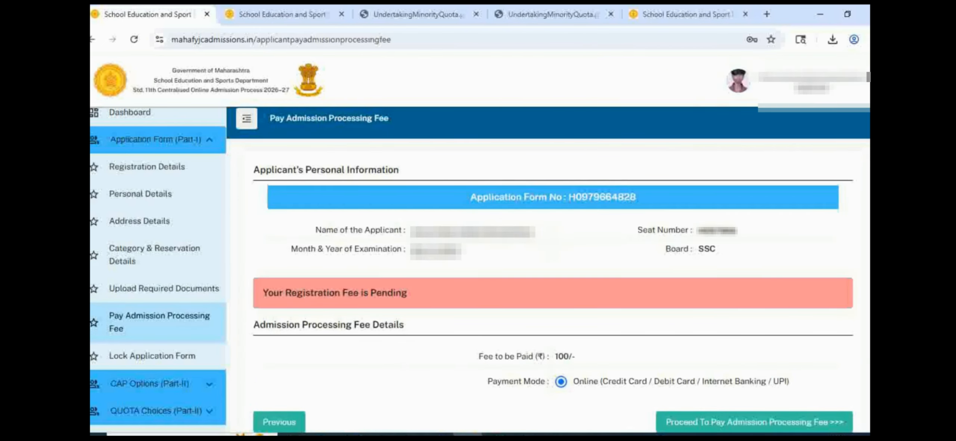
Step: Proceed to pay the admission processing fee with the Online payment mode and review the transaction details
{"action": "scroll", "coordinate": [721, 376], "scroll_direction": "down", "scroll_amount": 2}
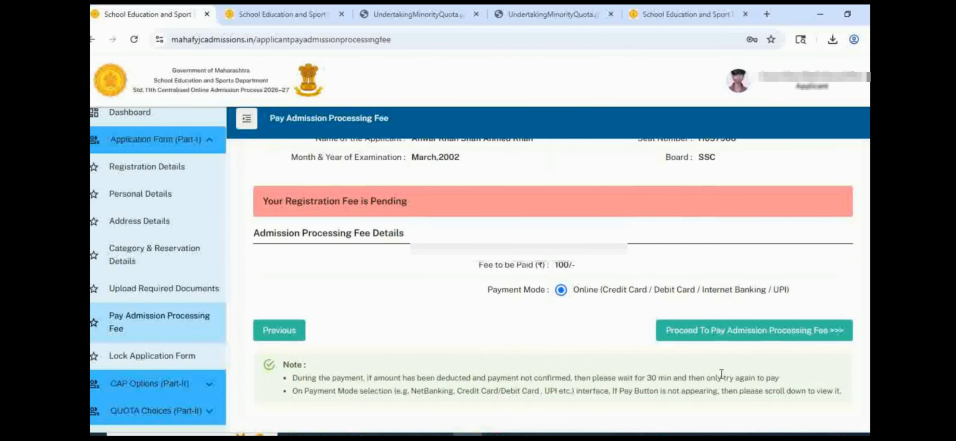
{"action": "left_click", "coordinate": [703, 339]}
{"action": "scroll", "coordinate": [754, 351], "scroll_direction": "down", "scroll_amount": 2}
{"action": "scroll", "coordinate": [753, 349], "scroll_direction": "up", "scroll_amount": 2}
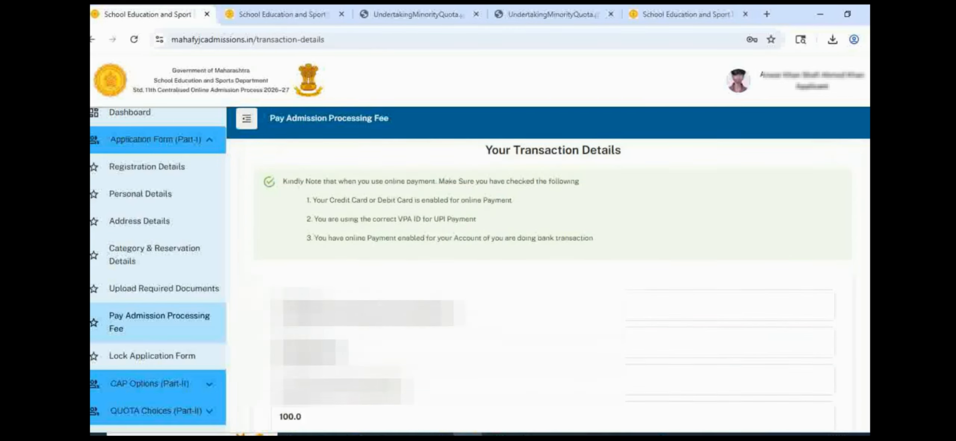
{"action": "scroll", "coordinate": [607, 196], "scroll_direction": "down", "scroll_amount": 7}
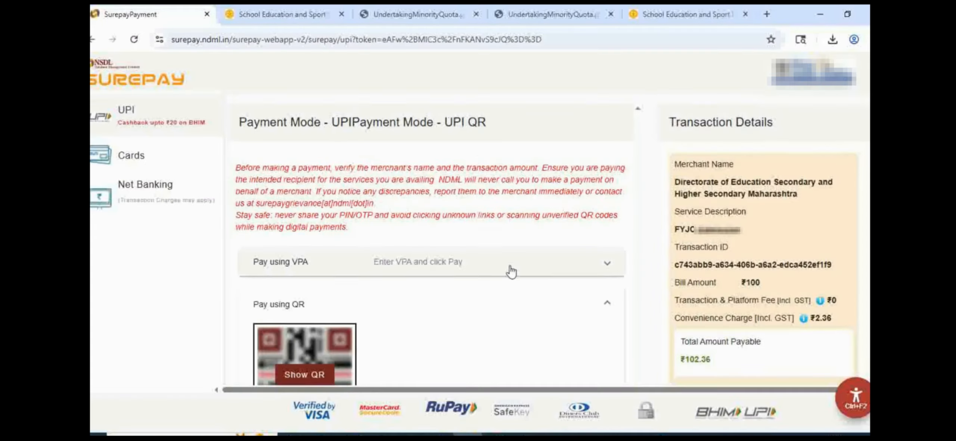
Step: Start the fee payment, choose the UPI QR option on the SurePay page, and display the QR code for scanning
{"action": "scroll", "coordinate": [512, 271], "scroll_direction": "down", "scroll_amount": 3}
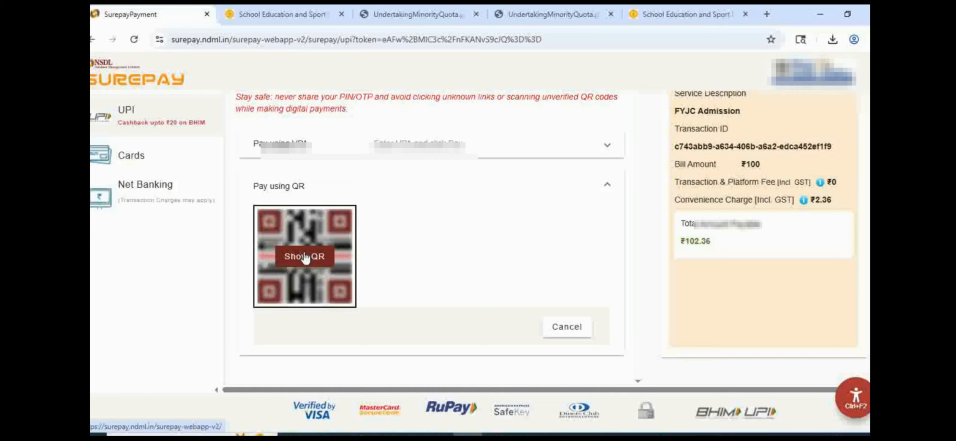
{"action": "scroll", "coordinate": [414, 247], "scroll_direction": "up", "scroll_amount": 2}
{"action": "scroll", "coordinate": [347, 284], "scroll_direction": "down", "scroll_amount": 2}
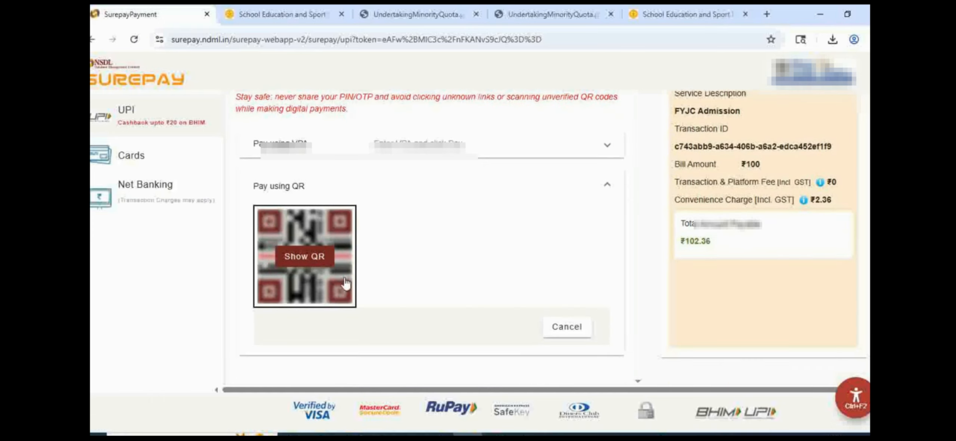
{"action": "left_click", "coordinate": [313, 258]}
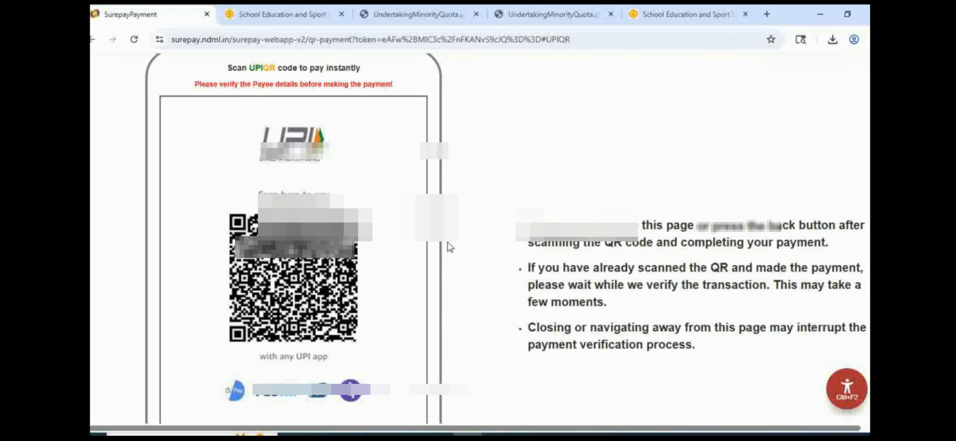
{"action": "scroll", "coordinate": [479, 239], "scroll_direction": "up", "scroll_amount": 3}
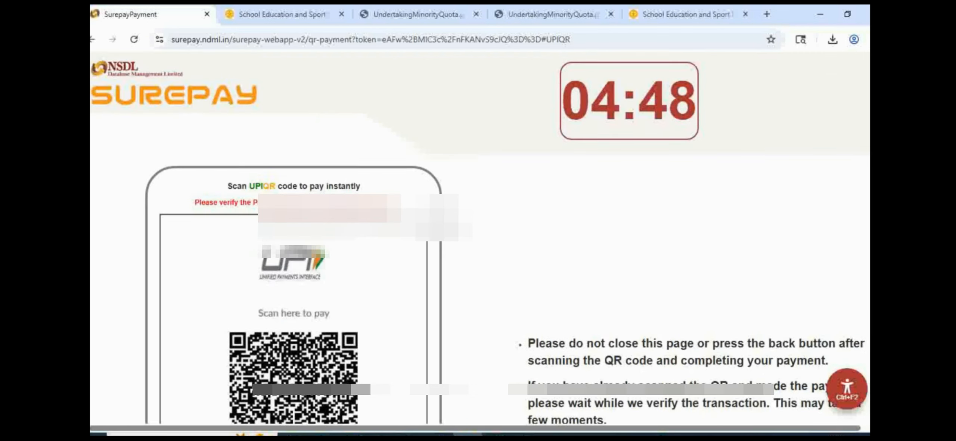